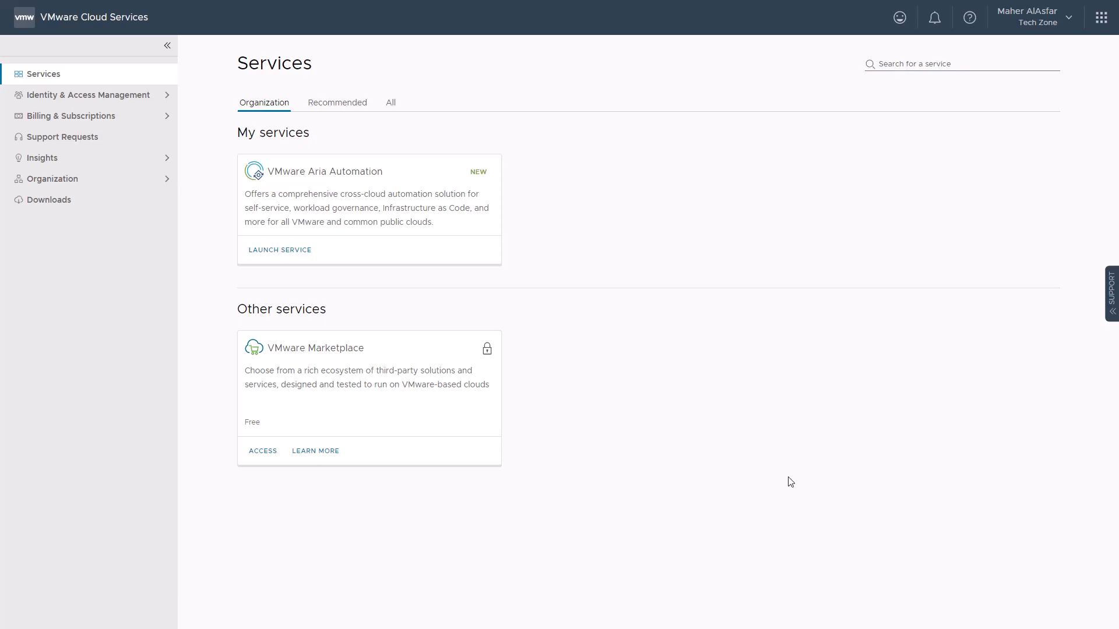
Launch Aria Automation and open Assembler, landing on its empty Deployments page
{"action": "left_click", "coordinate": [291, 251]}
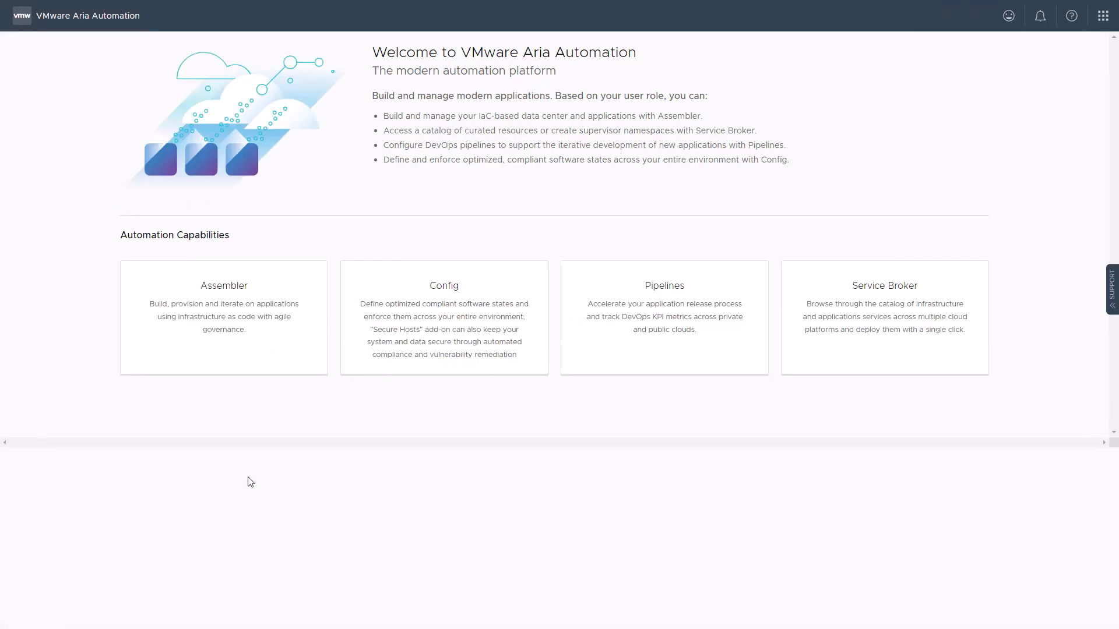
{"action": "left_click", "coordinate": [200, 341]}
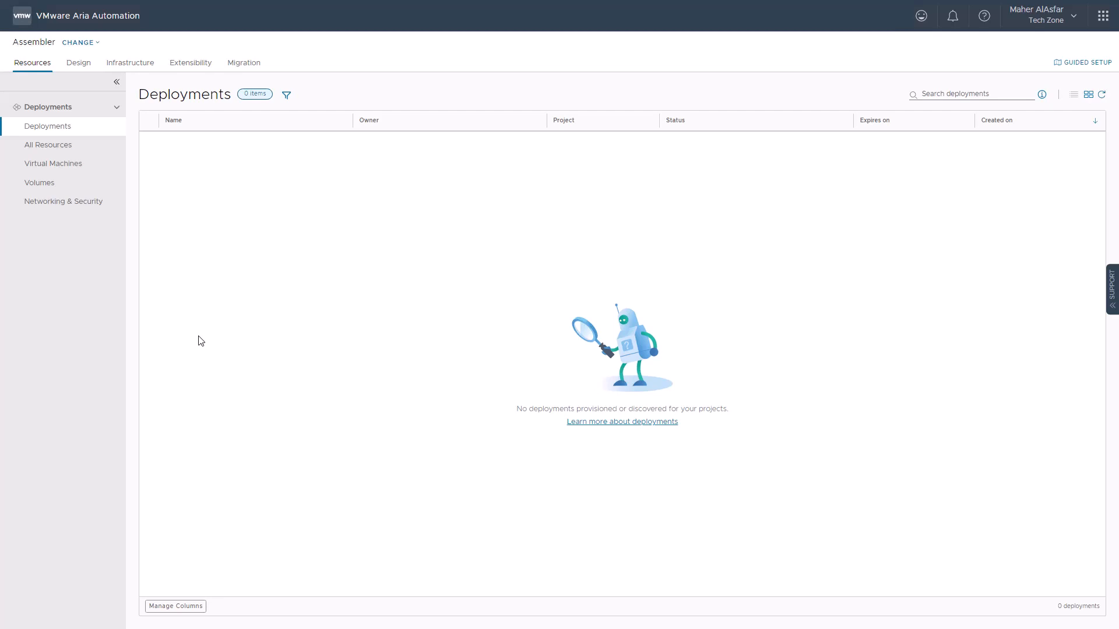
Under Infrastructure > Cloud Proxies, start a new cloud proxy and copy its OVA download link
{"action": "left_click", "coordinate": [132, 67]}
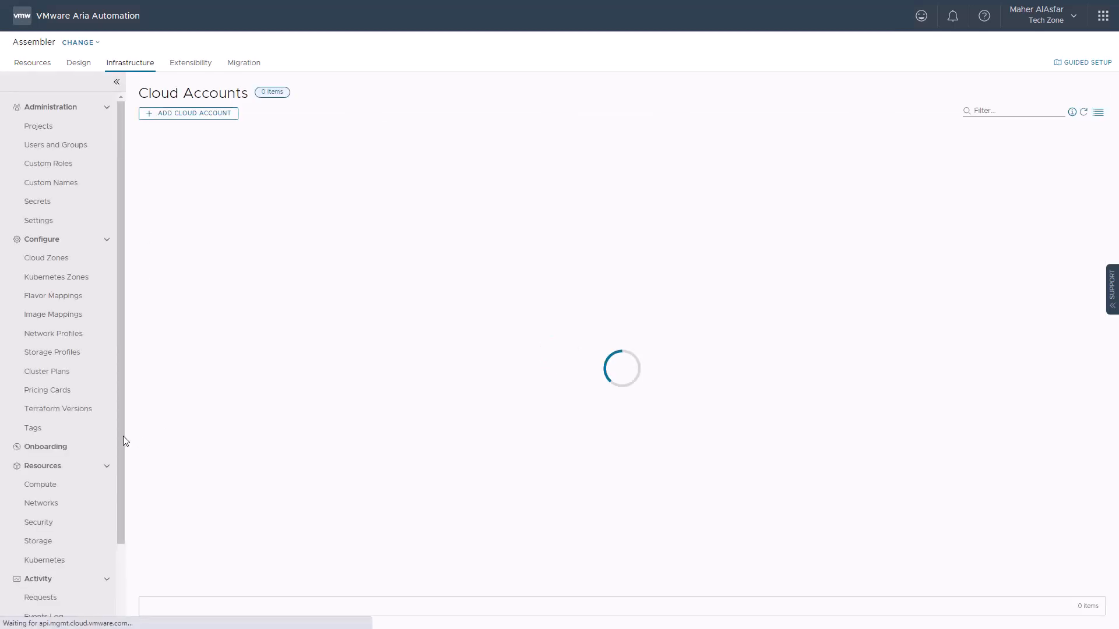
{"action": "scroll", "coordinate": [123, 436], "scroll_direction": "down", "scroll_amount": 3}
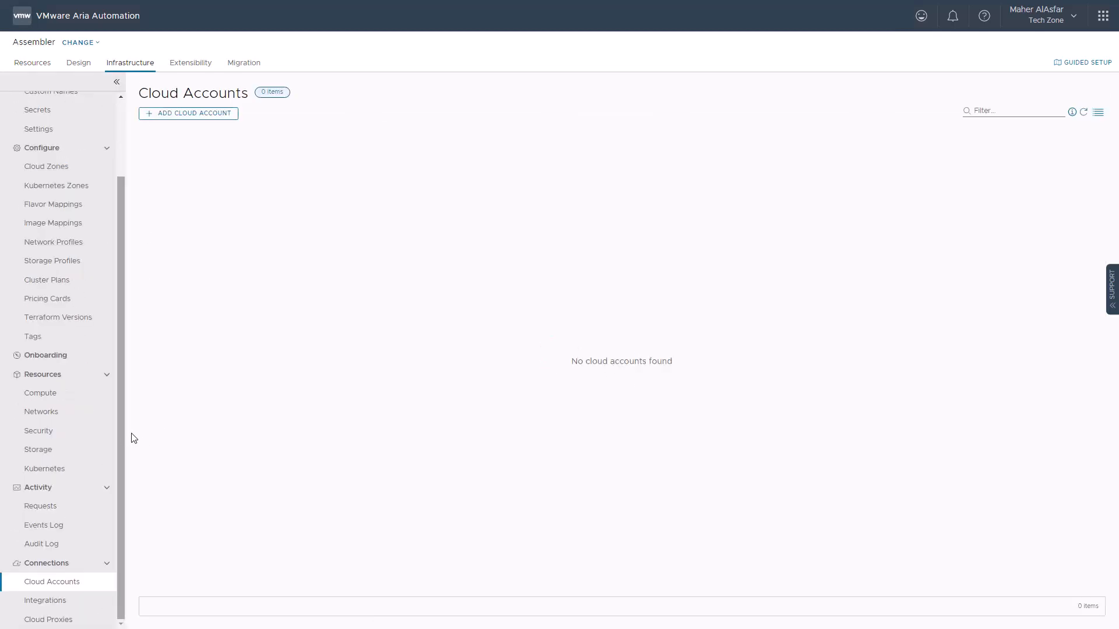
{"action": "left_click", "coordinate": [69, 619]}
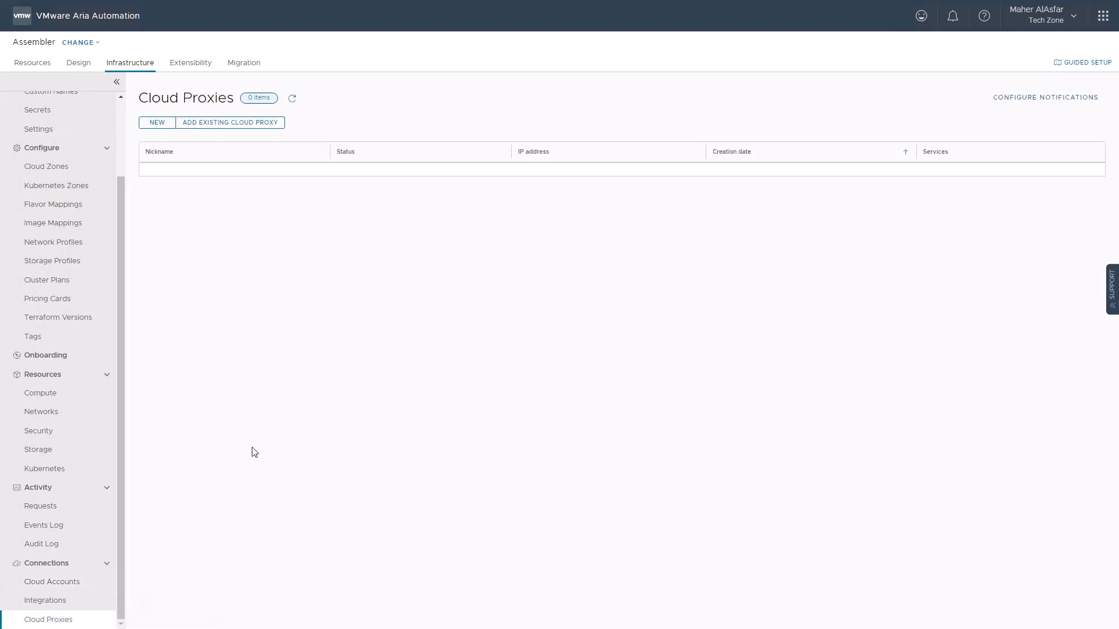
{"action": "left_click", "coordinate": [156, 124]}
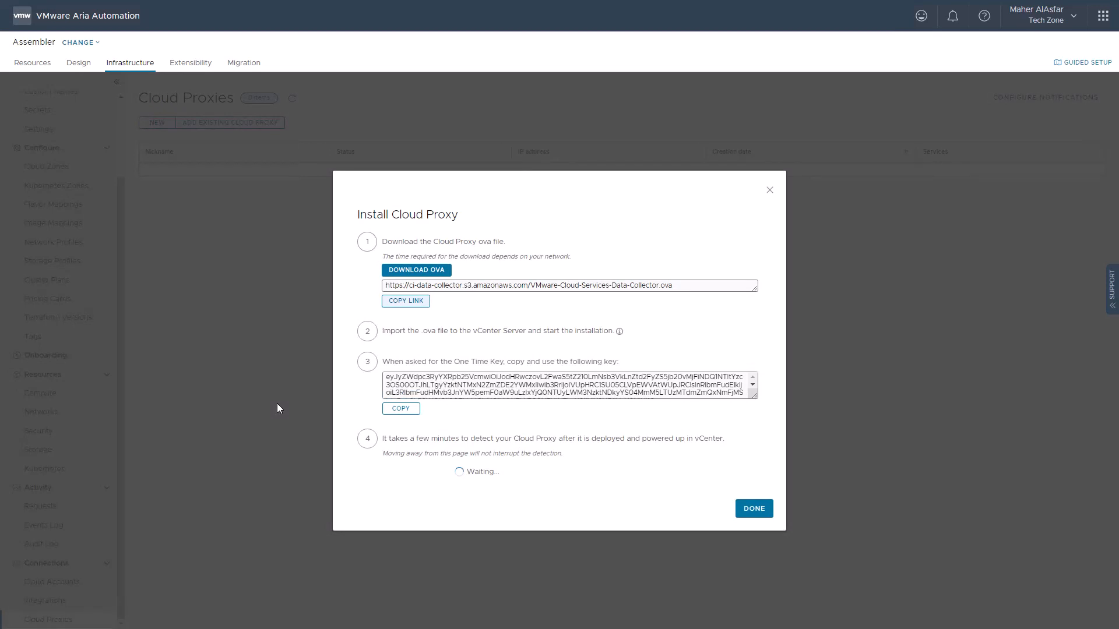
{"action": "left_click", "coordinate": [415, 302]}
{"action": "key", "text": "ctrl+c"}
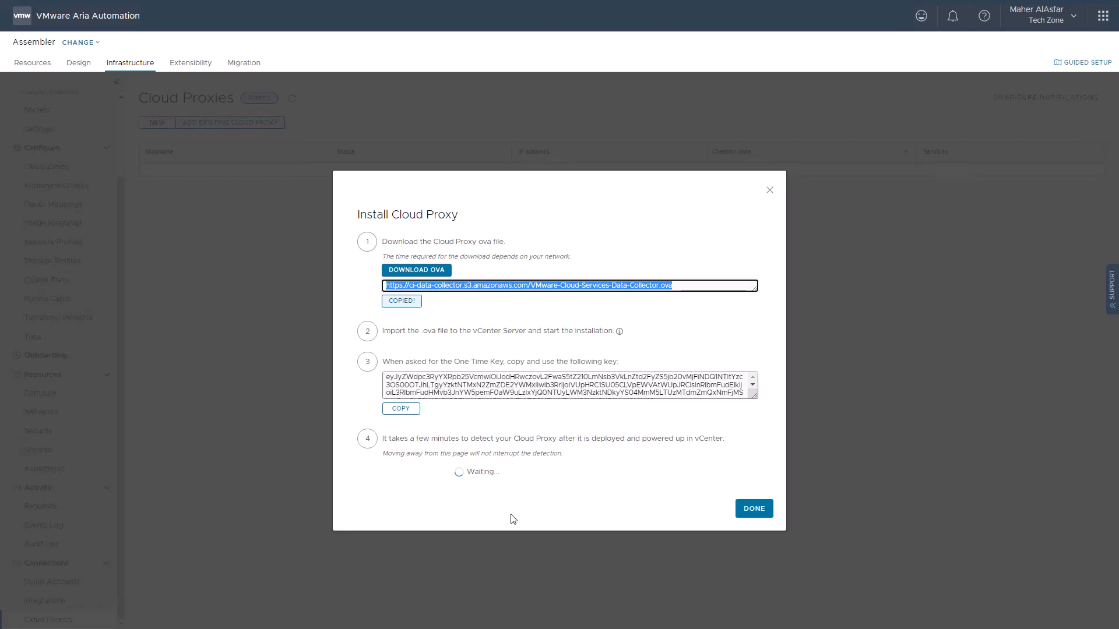
{"action": "key", "text": "ctrl+Tab"}
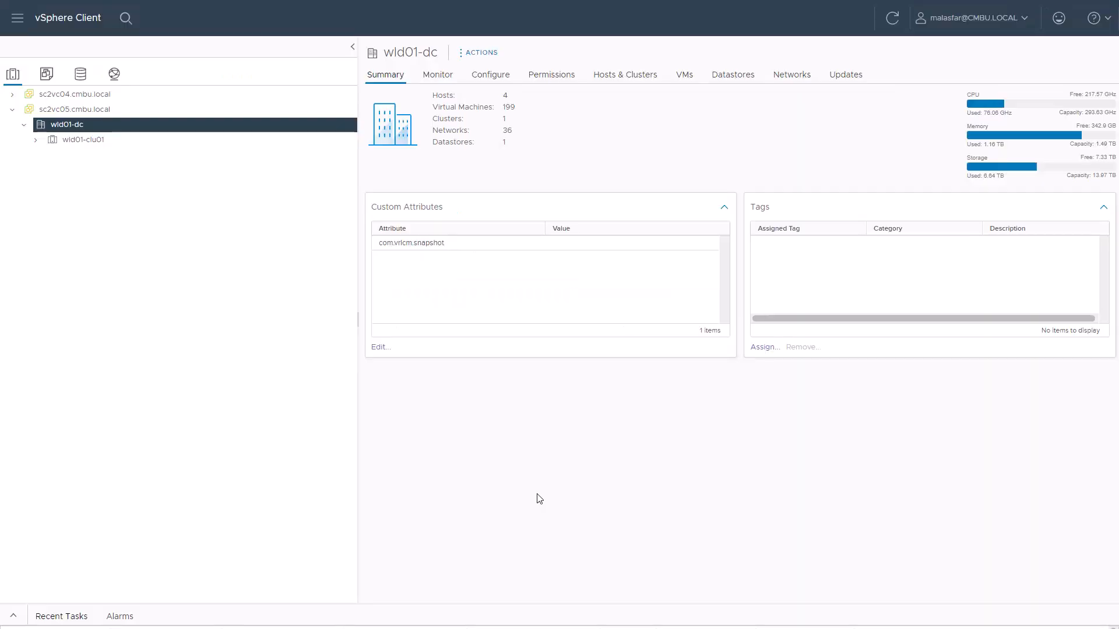
Deploy an OVF template on wld01-dc from the pasted Cloud Proxy OVA URL
{"action": "right_click", "coordinate": [120, 127]}
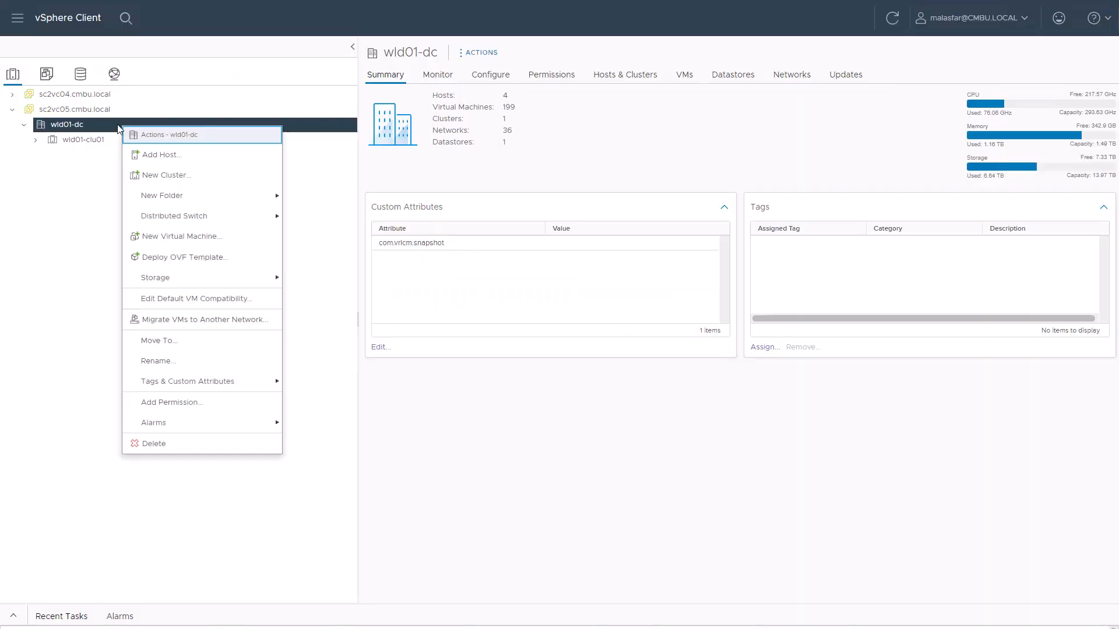
{"action": "left_click", "coordinate": [176, 259]}
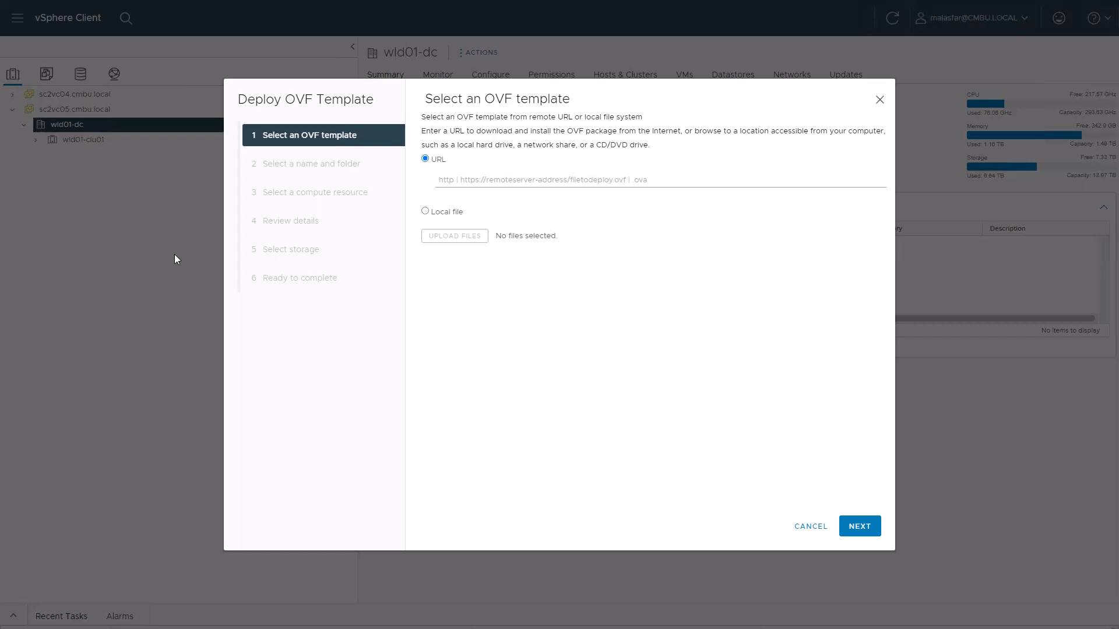
{"action": "left_click", "coordinate": [473, 182]}
{"action": "key", "text": "ctrl+v"}
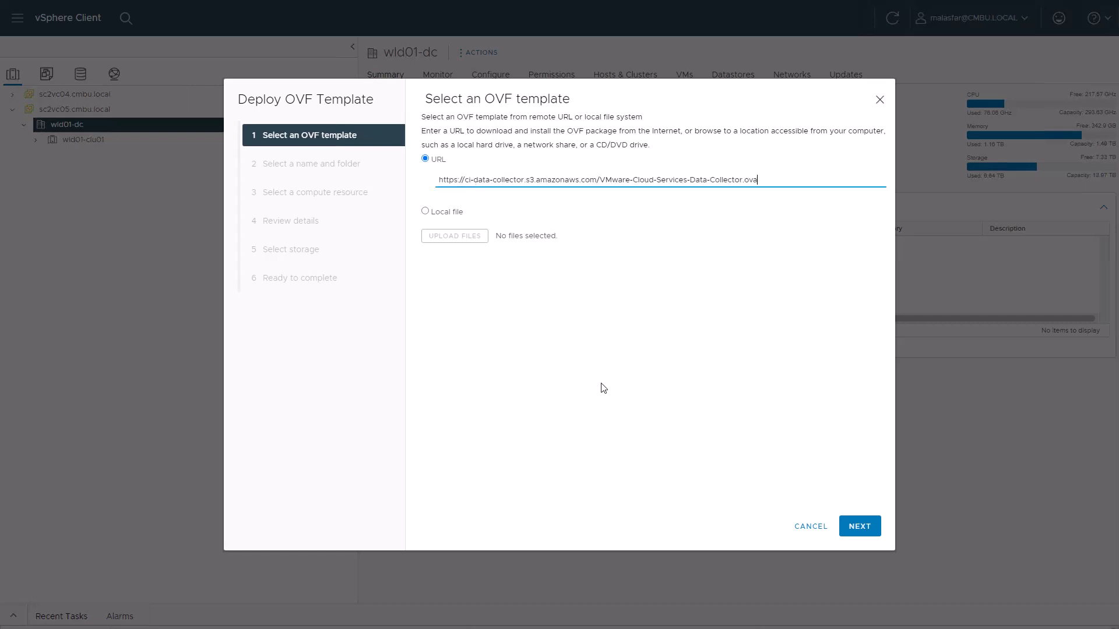
{"action": "left_click", "coordinate": [859, 526]}
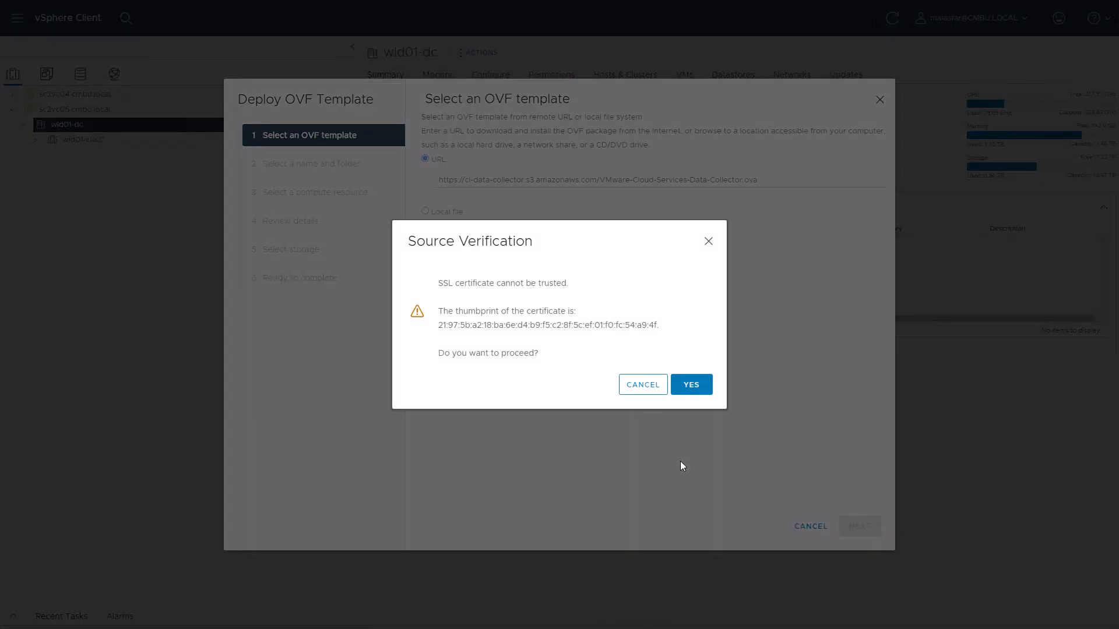
Trust the source certificate, name the VM techzone-cloud-proxy, and place it on wld01-clu01
{"action": "left_click", "coordinate": [691, 384]}
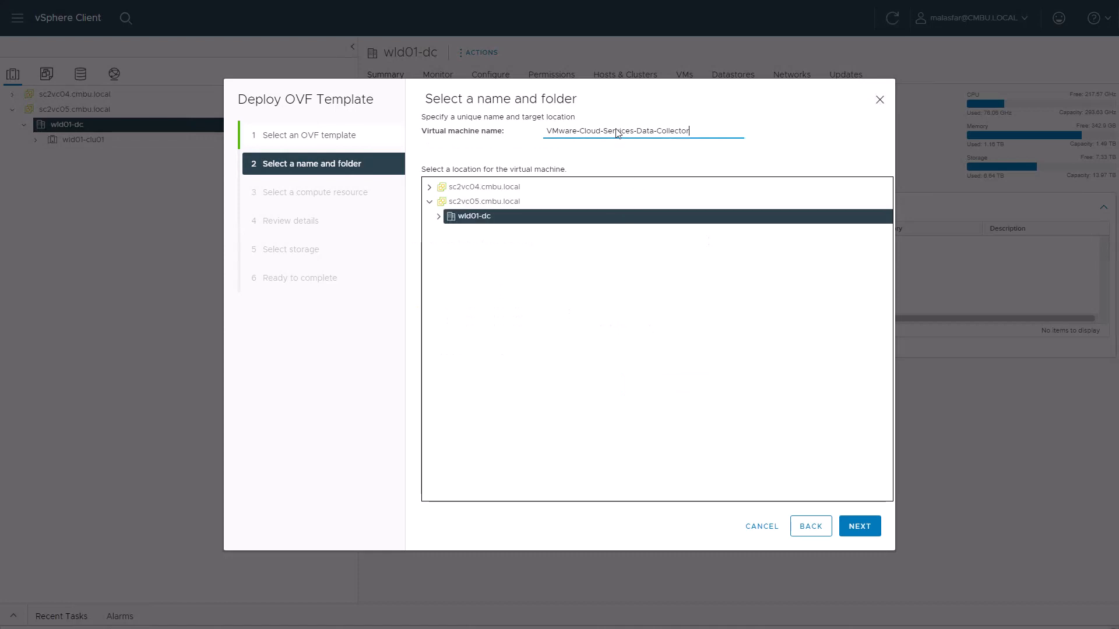
{"action": "key", "text": "ctrl+a"}
{"action": "type", "text": "techzone-cloud-proxy"}
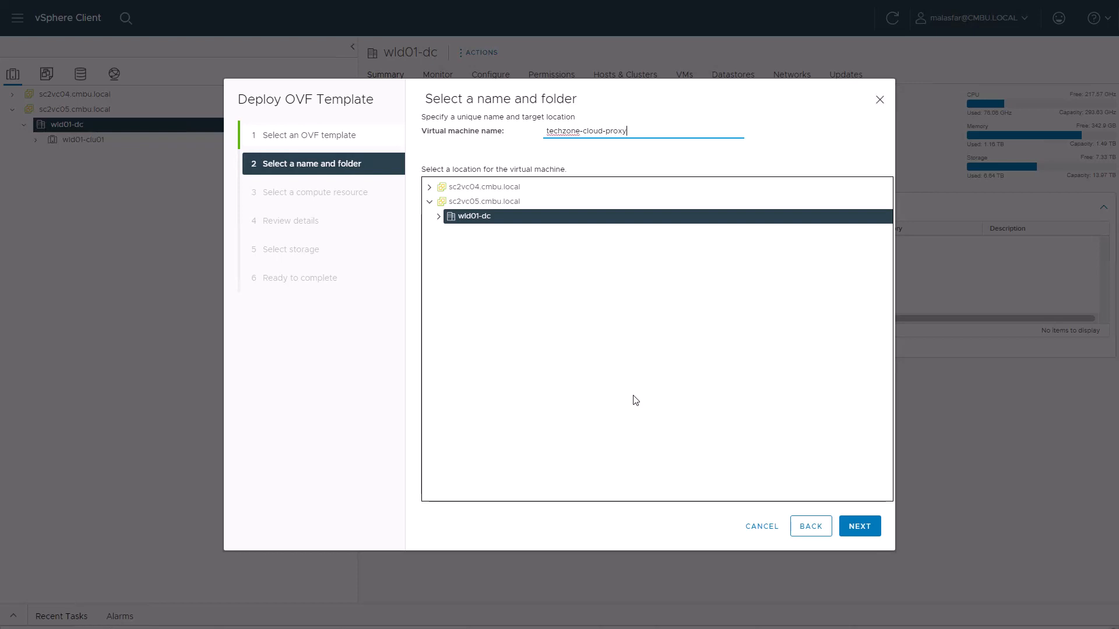
{"action": "left_click", "coordinate": [858, 524]}
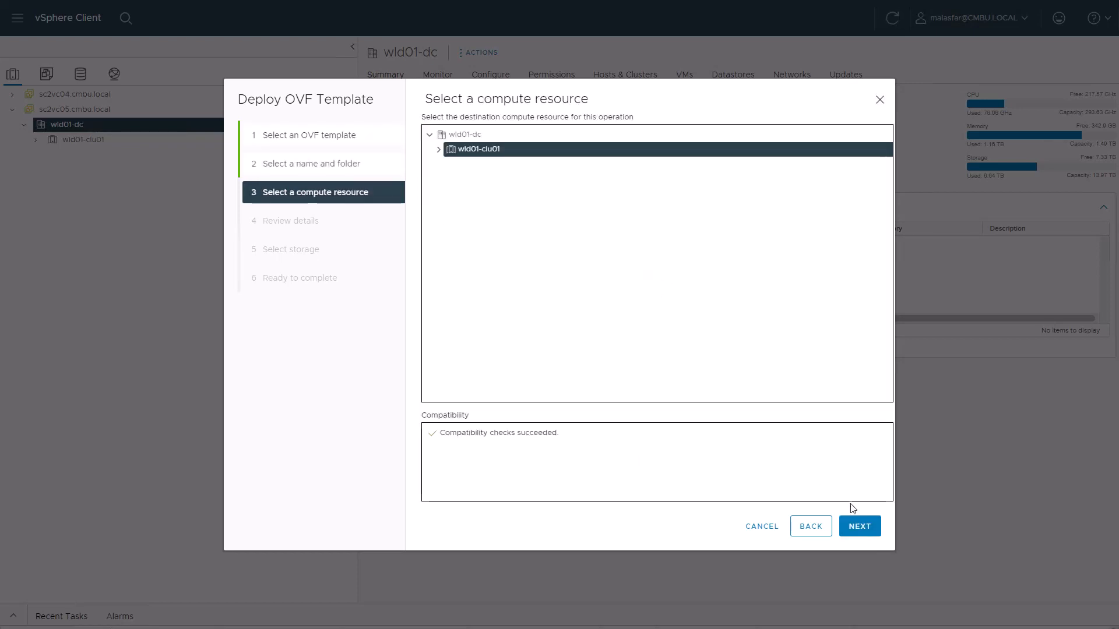
{"action": "left_click", "coordinate": [860, 526]}
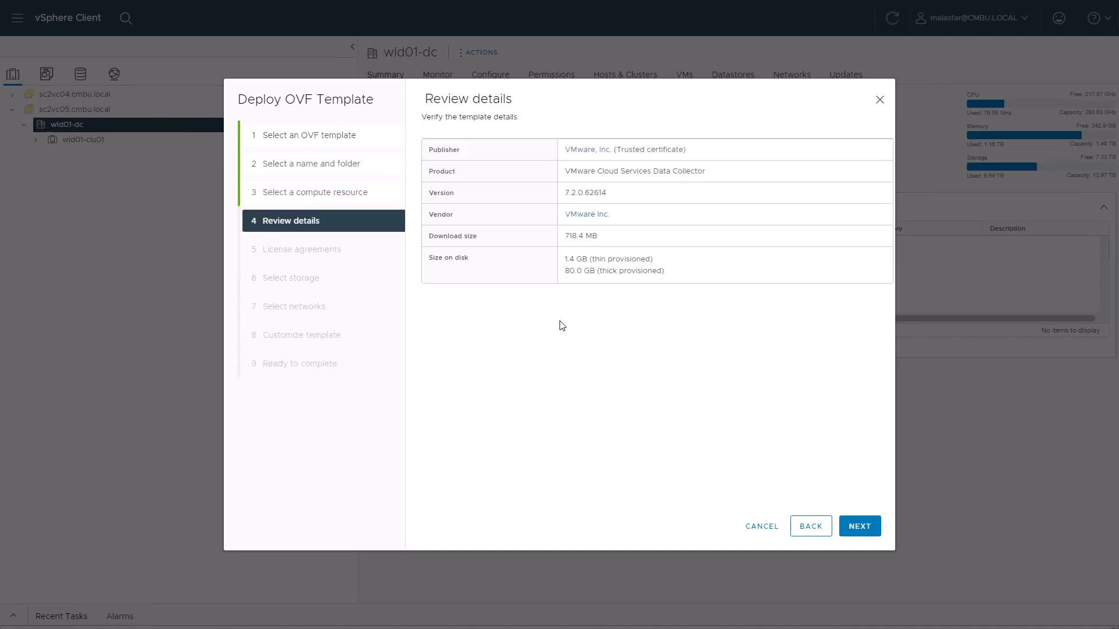
{"action": "left_click", "coordinate": [859, 525]}
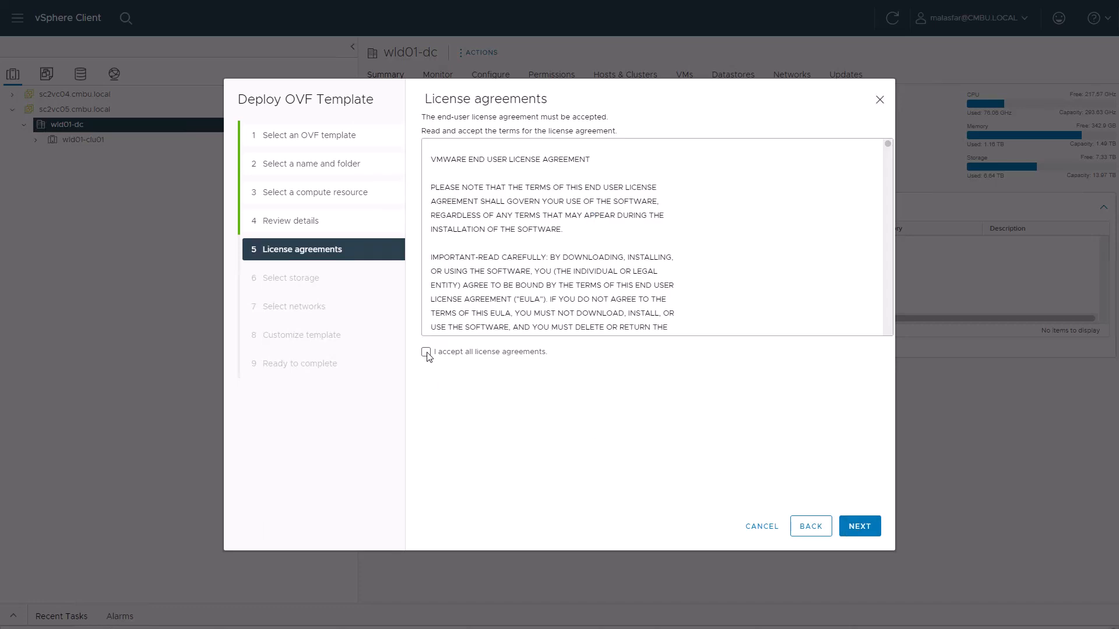
Accept the EULA, choose vSAN storage, and map Network 1 to VM Traffic VLAN 1058
{"action": "left_click", "coordinate": [425, 353]}
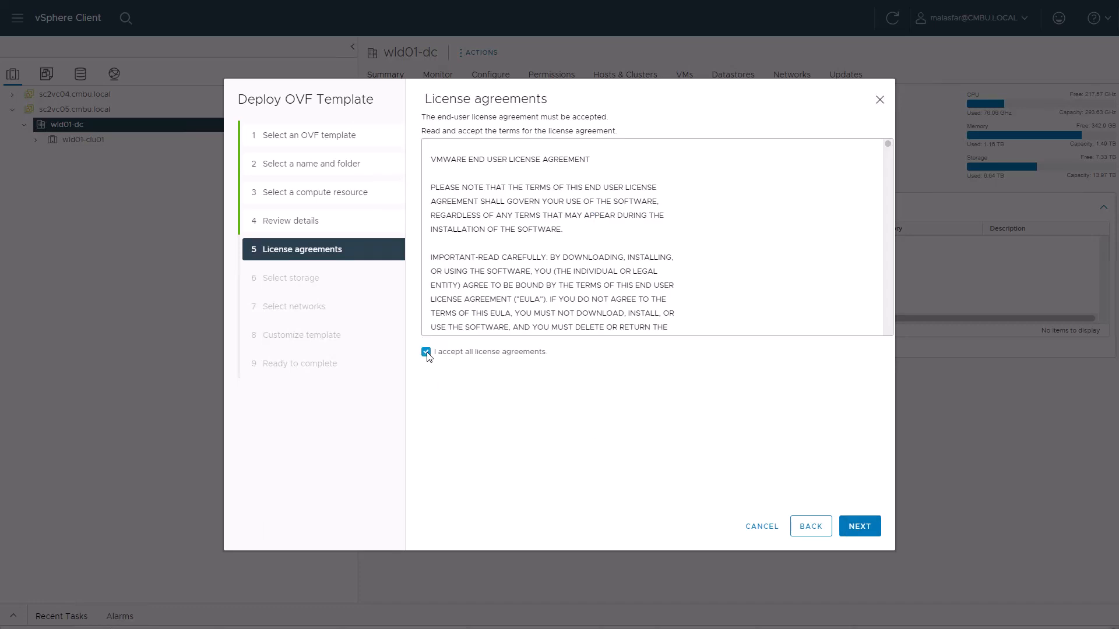
{"action": "left_click", "coordinate": [867, 526]}
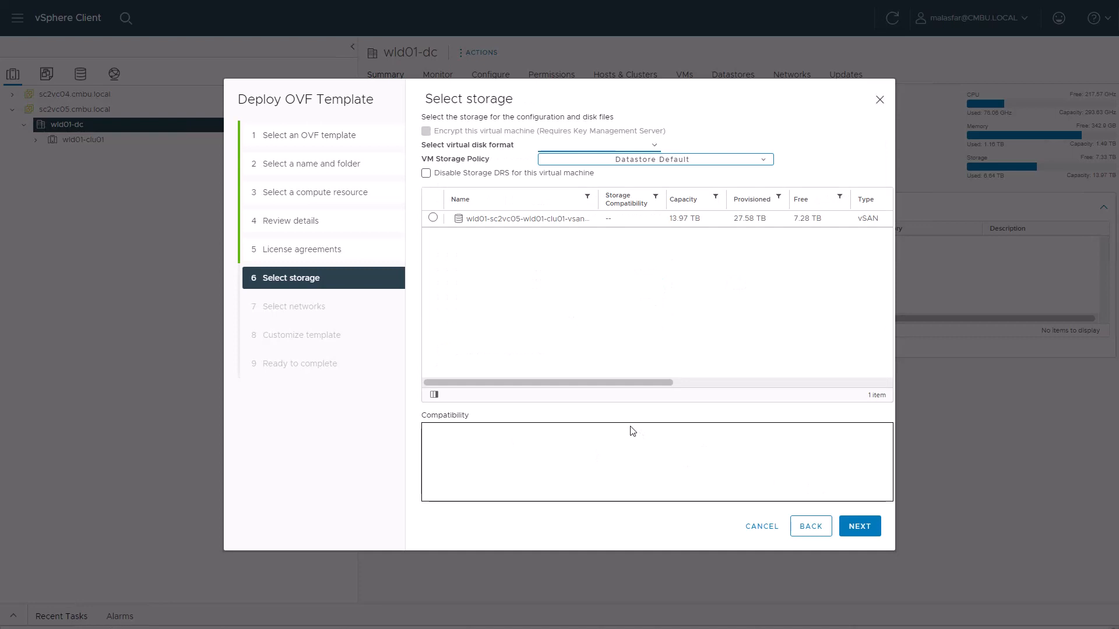
{"action": "left_click", "coordinate": [456, 219]}
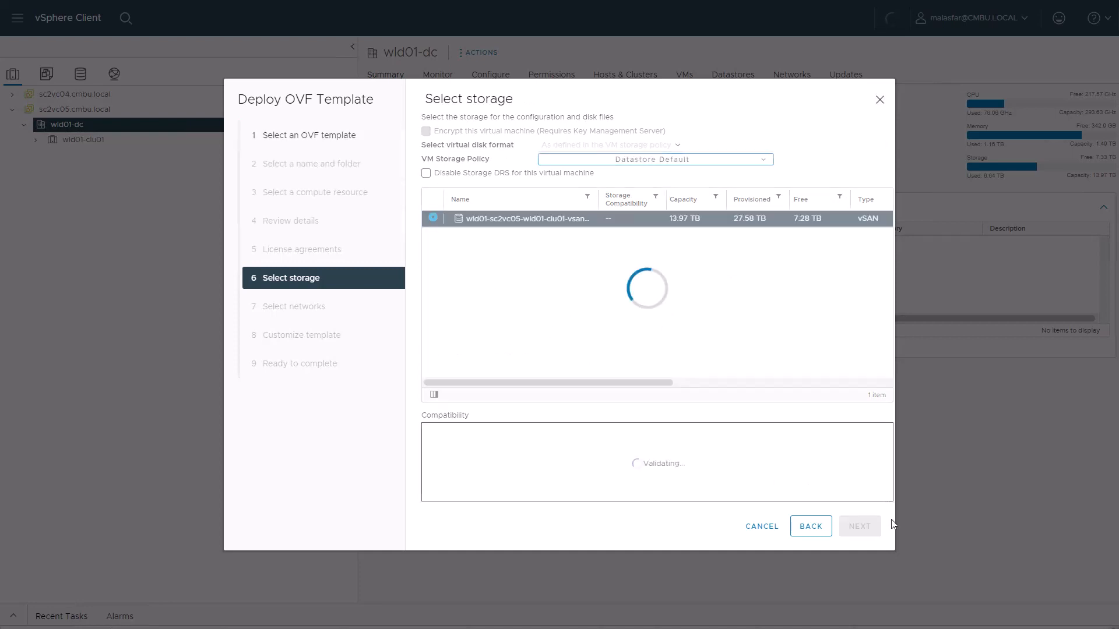
{"action": "left_click", "coordinate": [857, 527]}
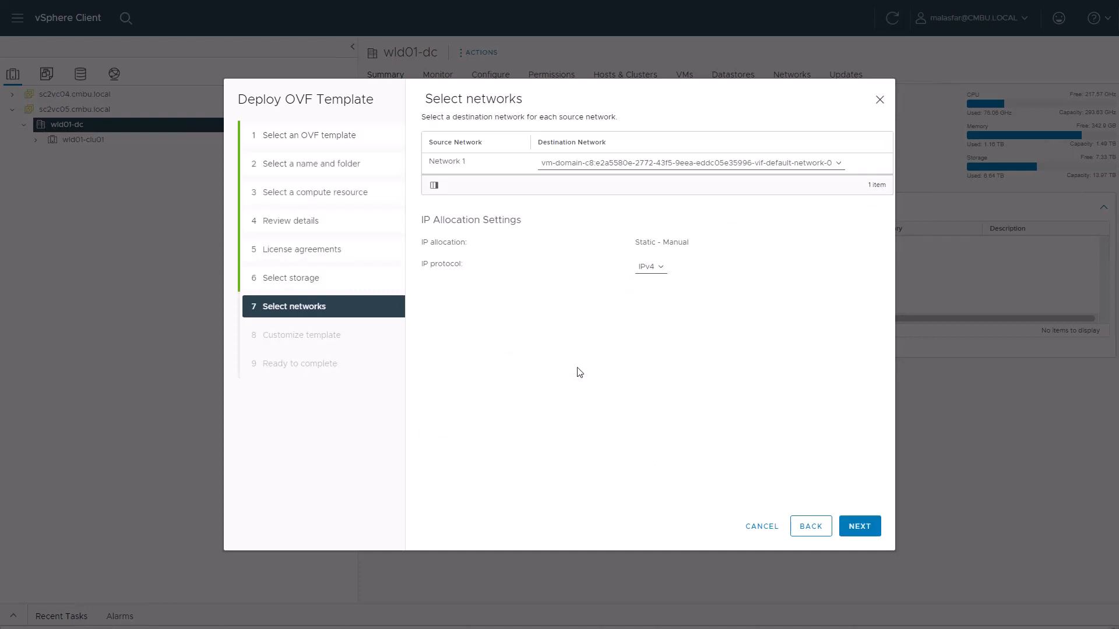
{"action": "left_click", "coordinate": [592, 162]}
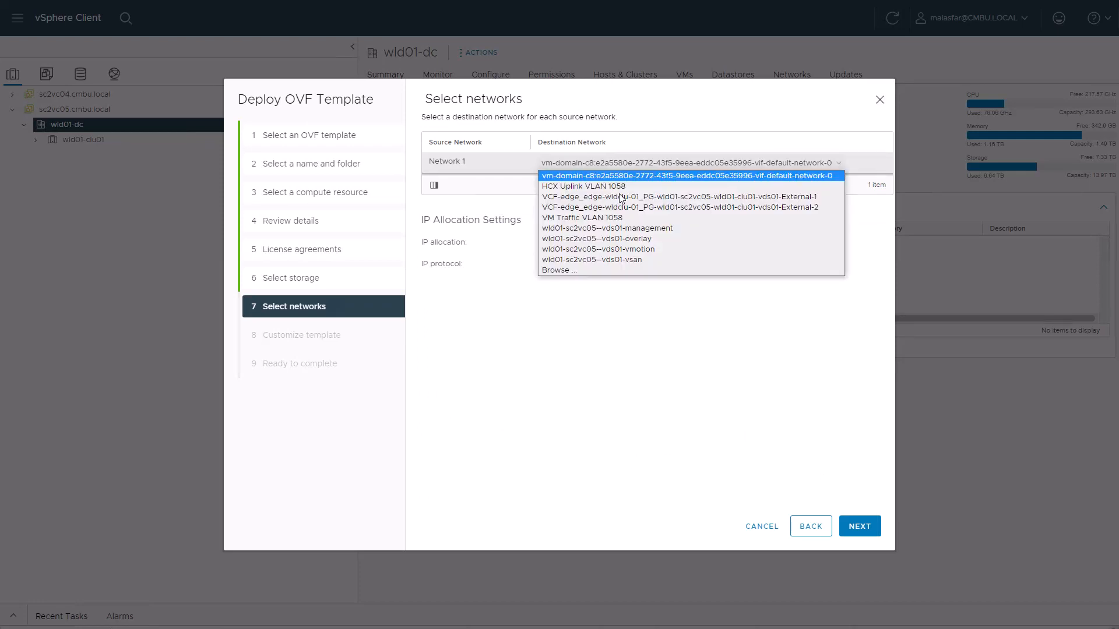
{"action": "left_click", "coordinate": [609, 217]}
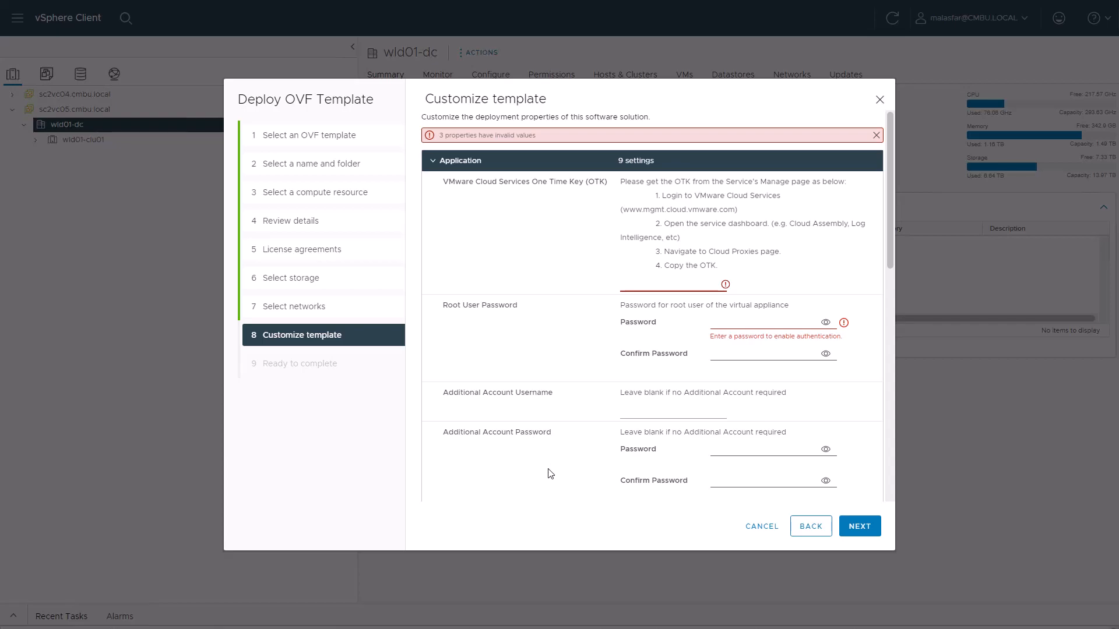
{"action": "key", "text": "ctrl+Tab"}
Paste the cloud proxy's one-time key into the template and set the root password twice
{"action": "left_click", "coordinate": [410, 409]}
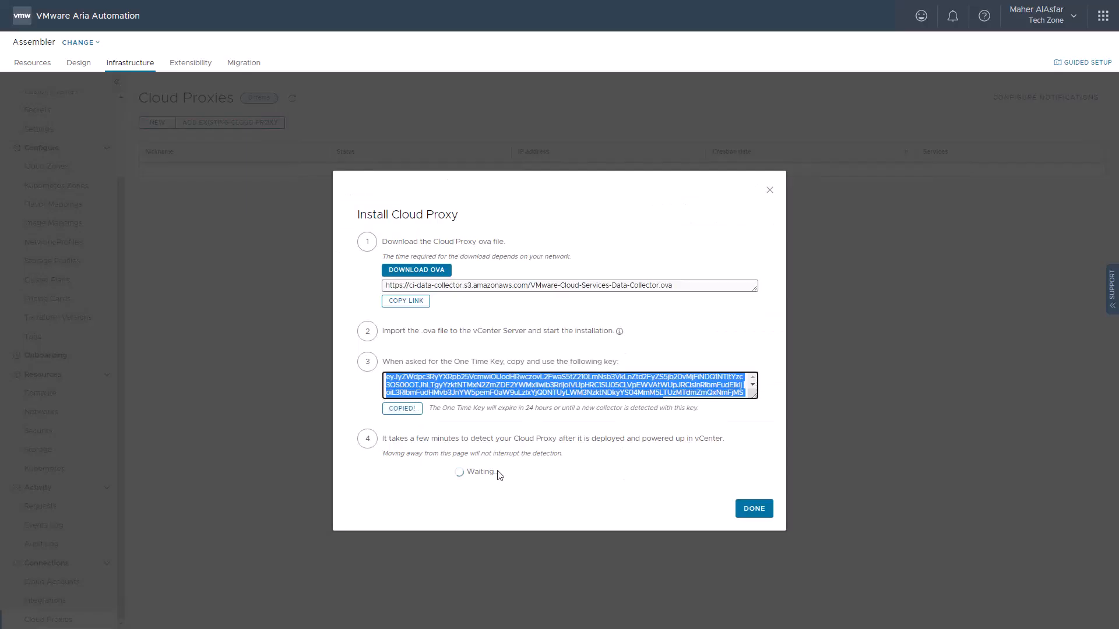
{"action": "key", "text": "ctrl+Tab"}
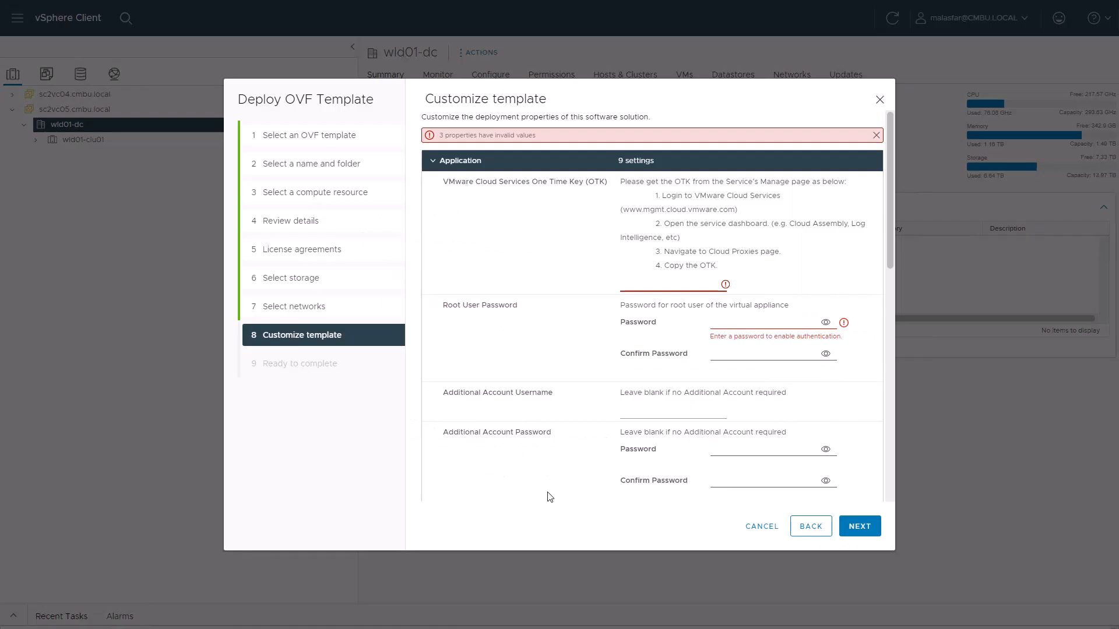
{"action": "left_click", "coordinate": [629, 290]}
{"action": "key", "text": "ctrl+v"}
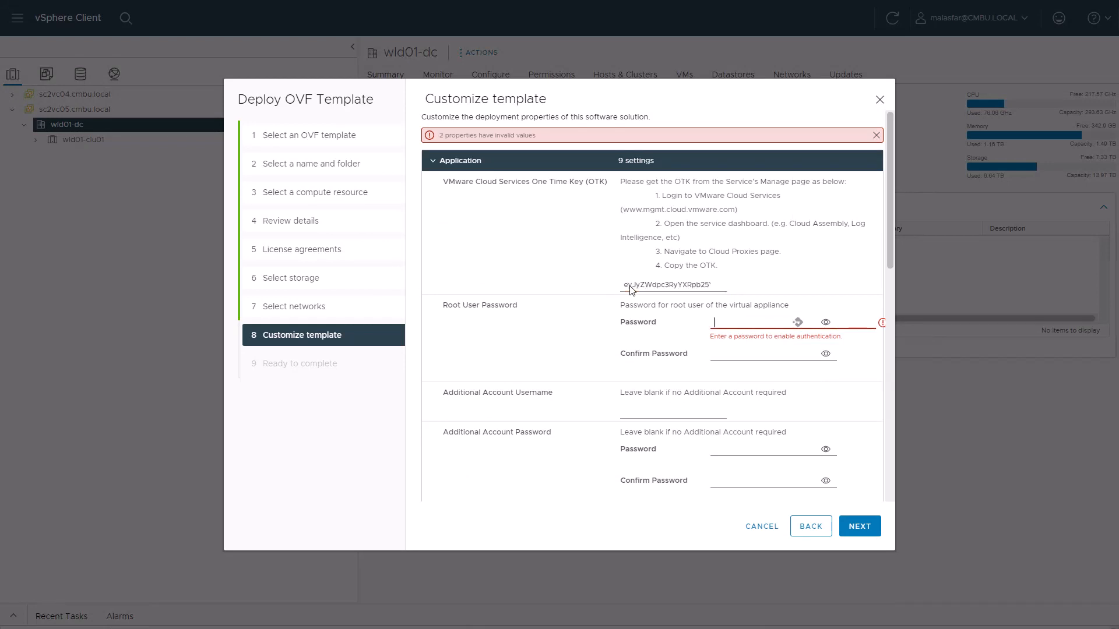
{"action": "type", "text": "VMware1!"}
{"action": "key", "text": "Tab"}
{"action": "type", "text": "VMware1!"}
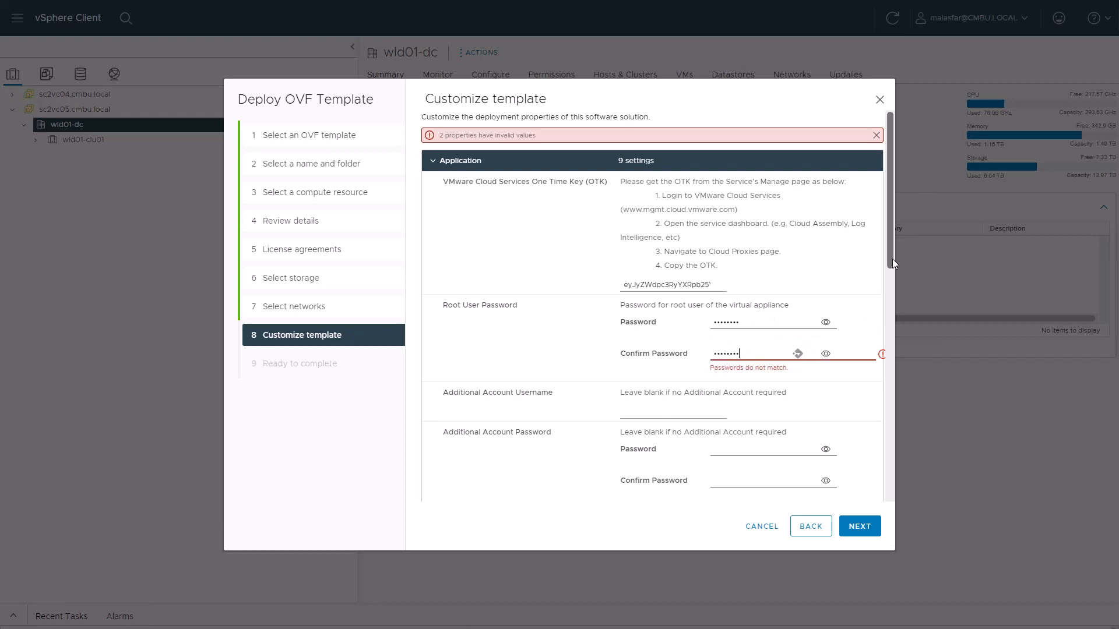
Set the display name to techzone-cloud-proxy, then review and finish the deployment
{"action": "scroll", "coordinate": [697, 402], "scroll_direction": "down", "scroll_amount": 5}
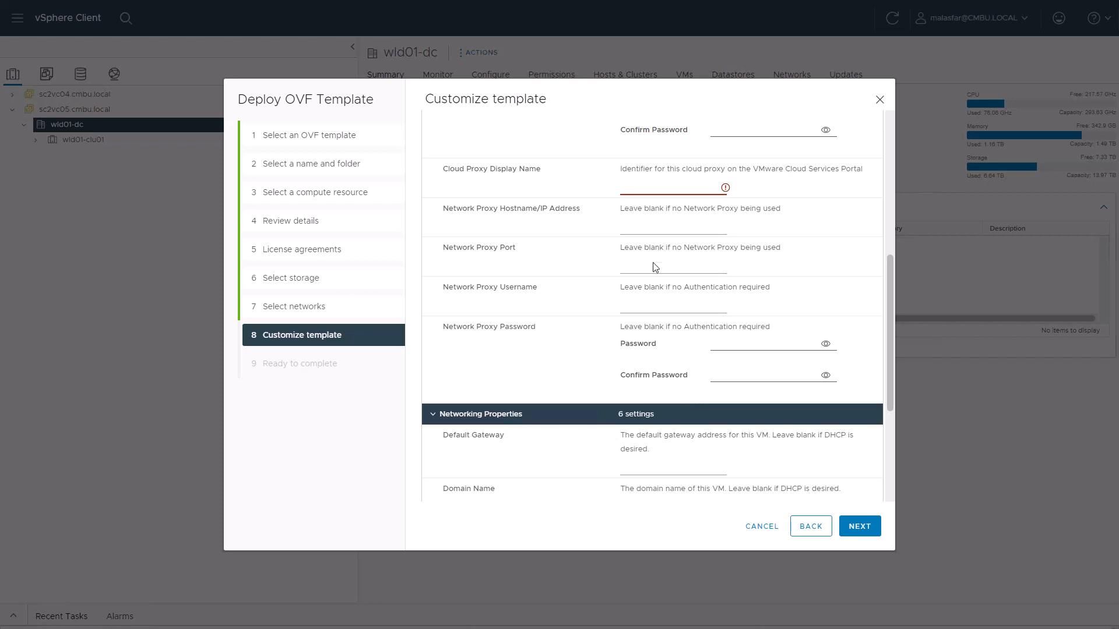
{"action": "left_click", "coordinate": [641, 189]}
{"action": "key", "text": "ctrl+v"}
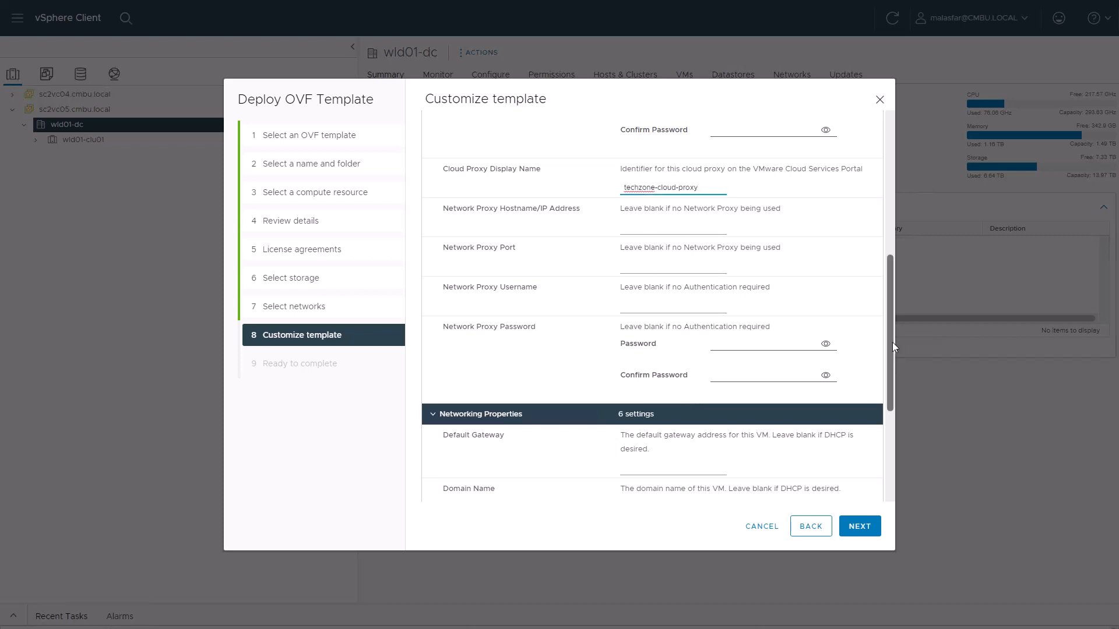
{"action": "scroll", "coordinate": [891, 343], "scroll_direction": "down", "scroll_amount": 4}
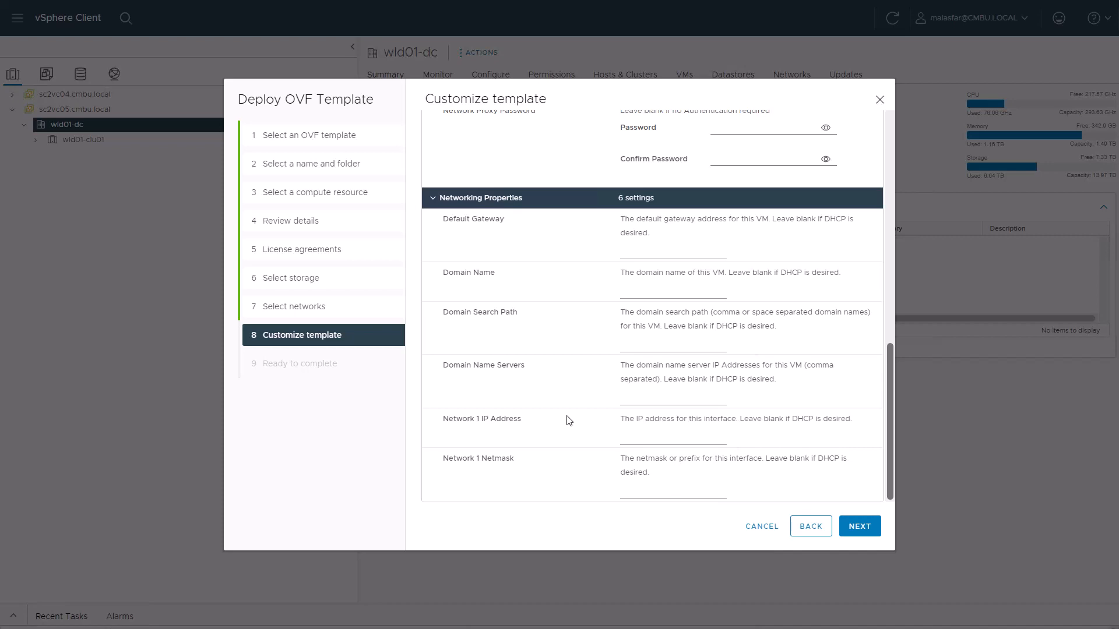
{"action": "left_click", "coordinate": [857, 528]}
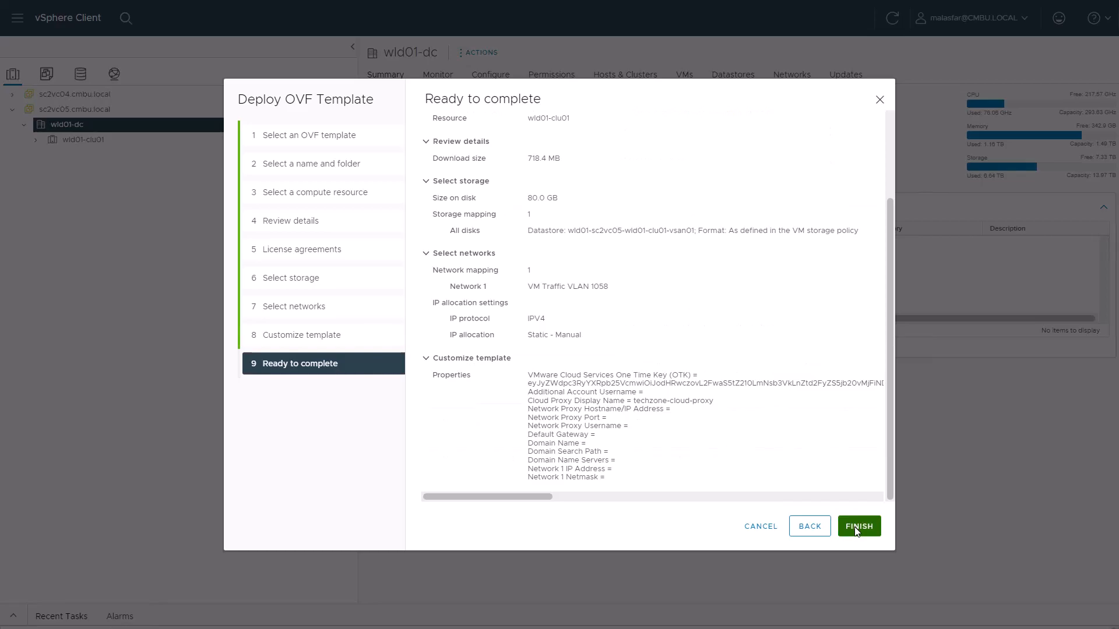
{"action": "left_click", "coordinate": [856, 528]}
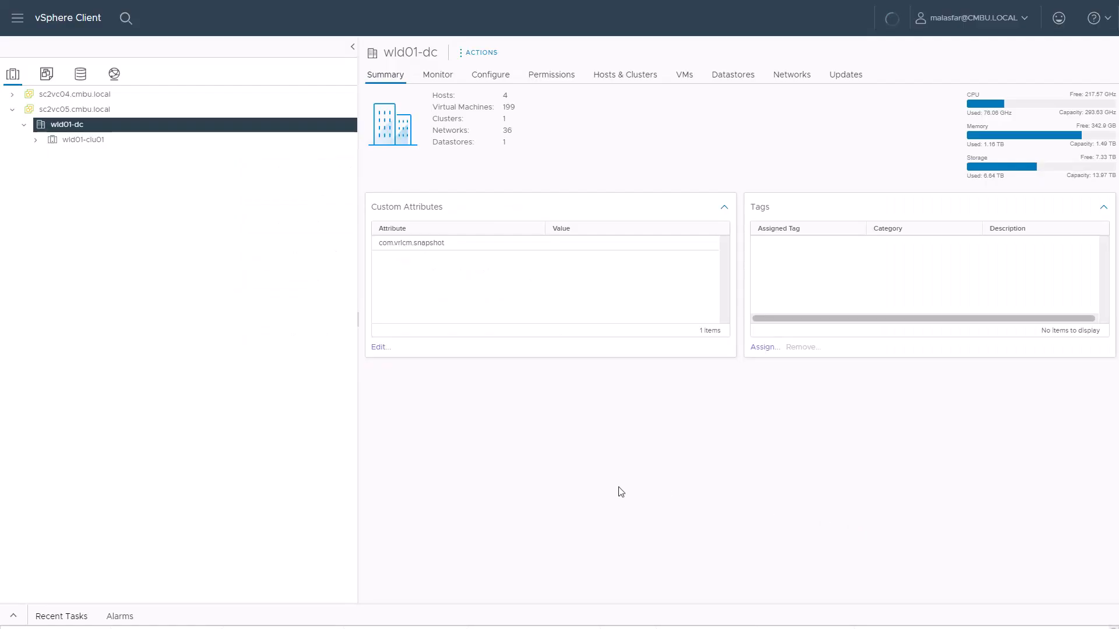
Close Install Cloud Proxy and refresh until techzone-cloud-proxy shows Active at 10.176.152.184
{"action": "key", "text": "ctrl+Tab"}
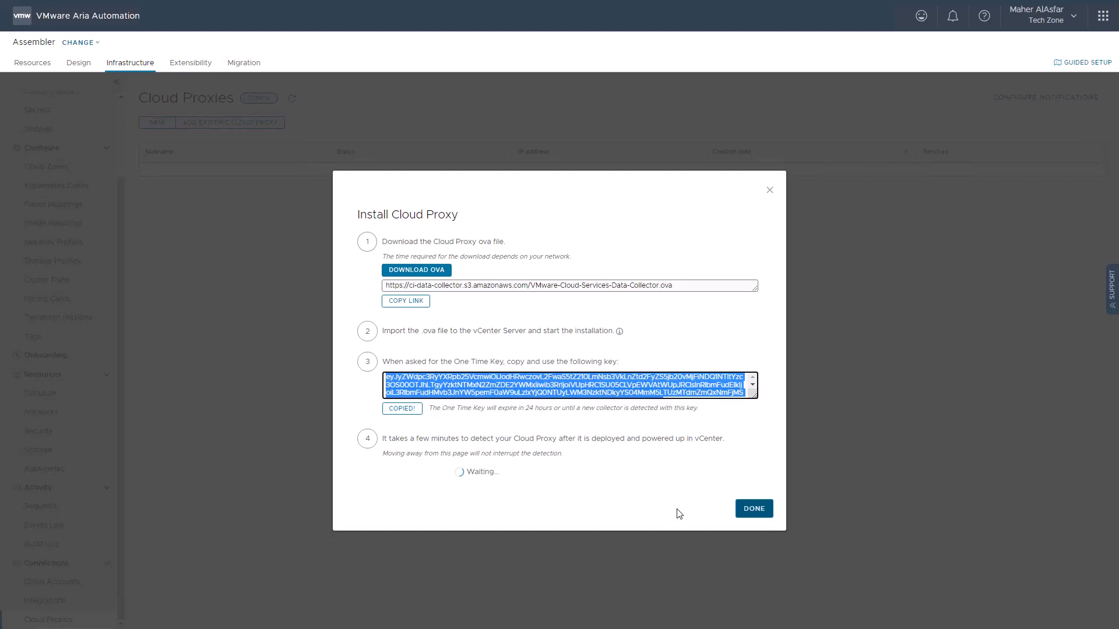
{"action": "left_click", "coordinate": [753, 513]}
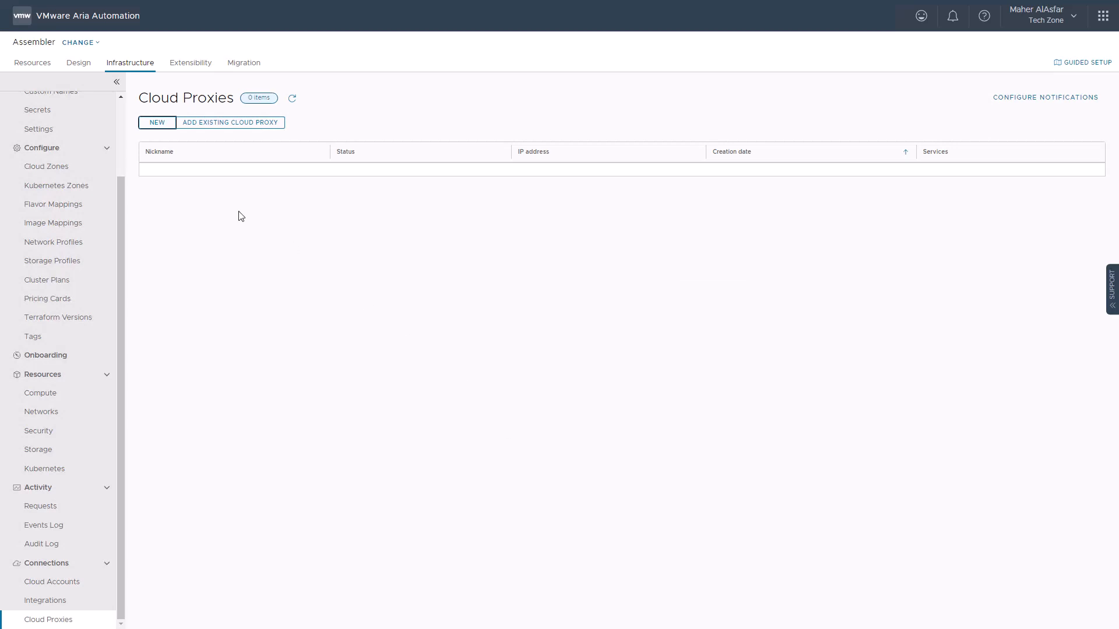
{"action": "left_click", "coordinate": [294, 101]}
{"action": "left_click", "coordinate": [293, 101]}
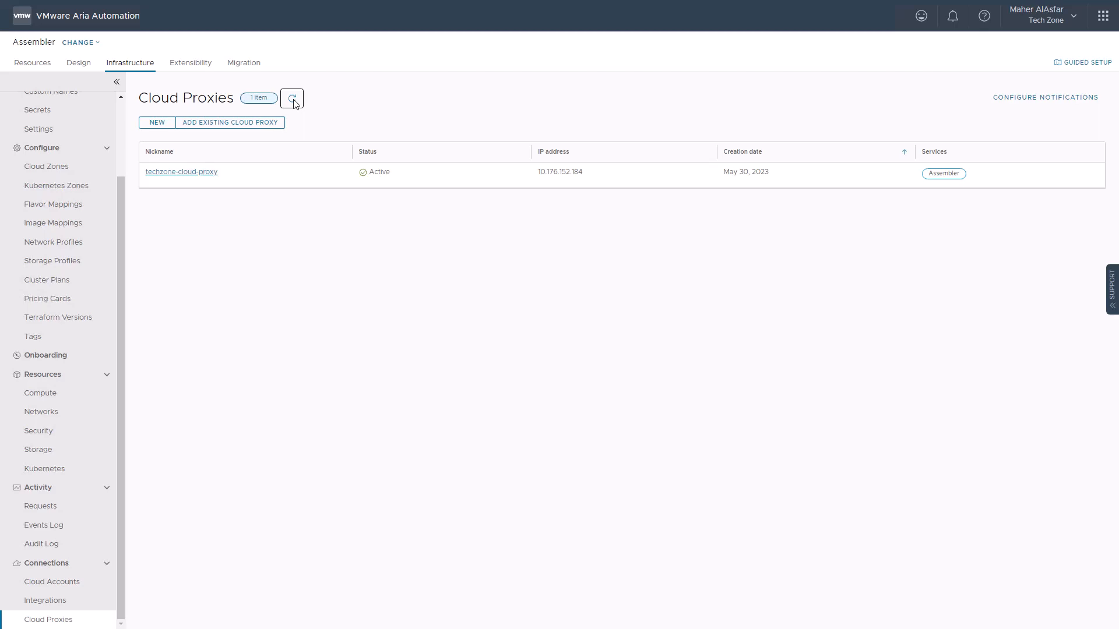
Open techzone-cloud-proxy details, refresh the service states, and review the available actions
{"action": "left_click", "coordinate": [197, 172]}
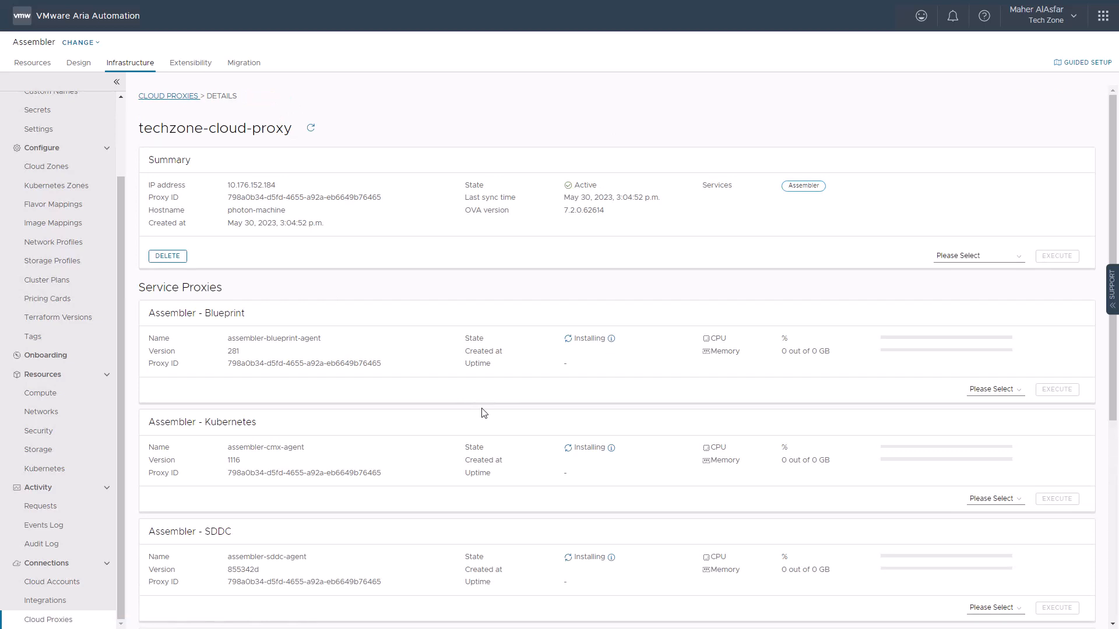
{"action": "left_click", "coordinate": [311, 129]}
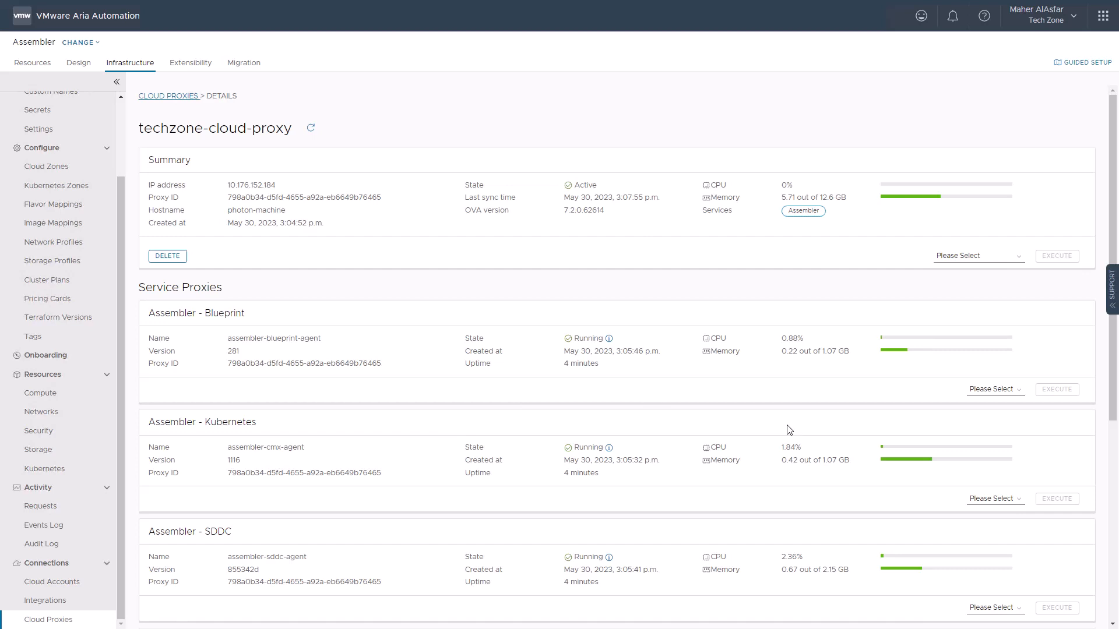
{"action": "left_click", "coordinate": [990, 257]}
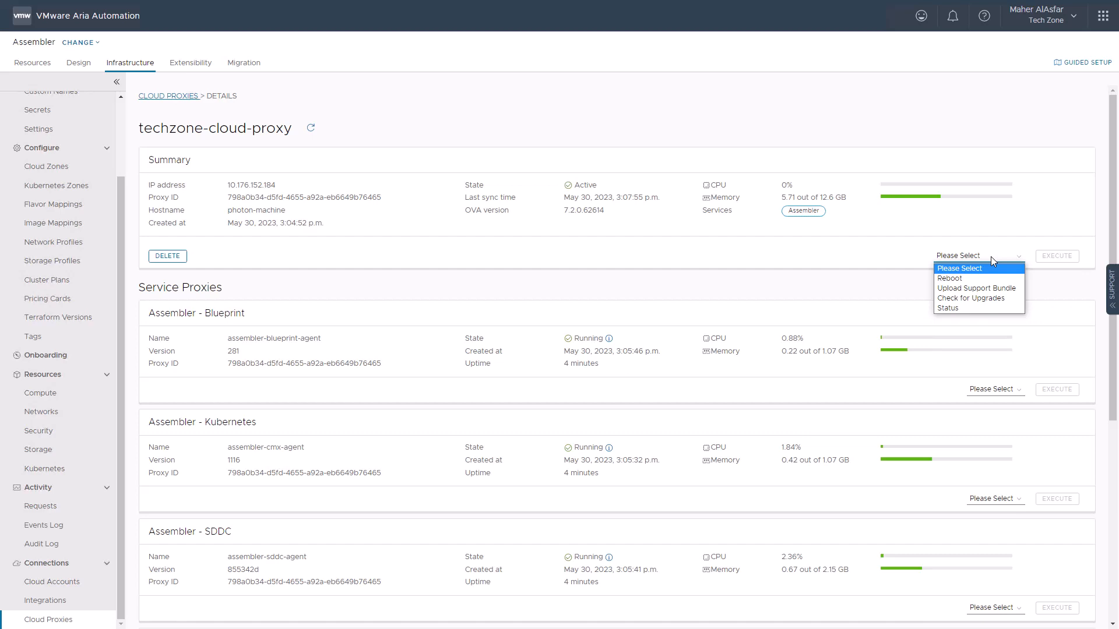
{"action": "left_click", "coordinate": [996, 389]}
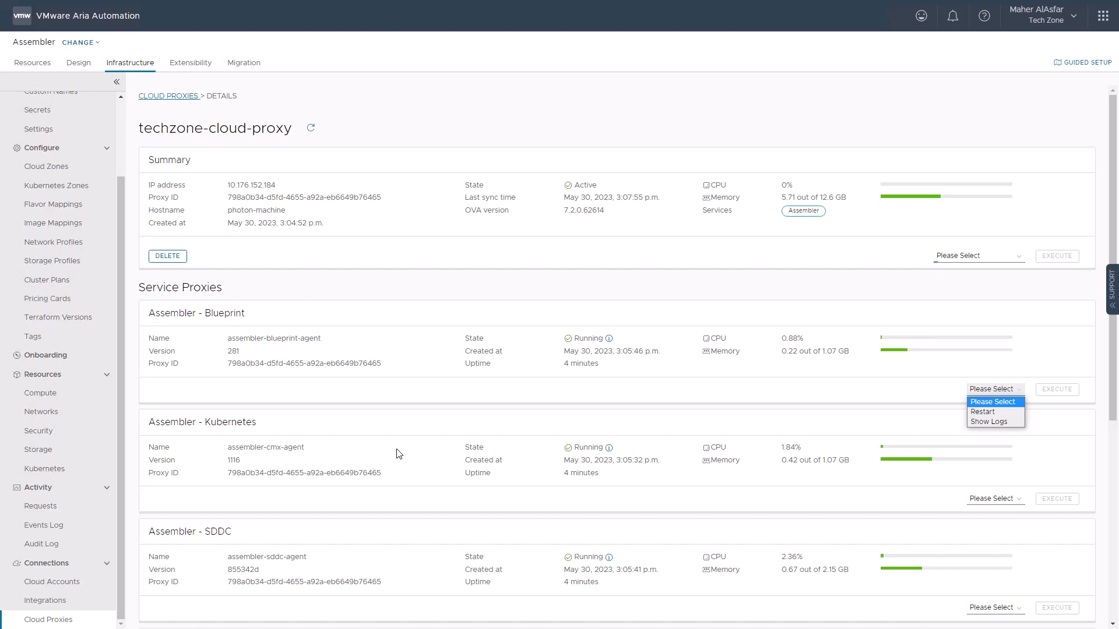
From Cloud Accounts, add a new cloud account of type vCenter Server
{"action": "left_click", "coordinate": [58, 581]}
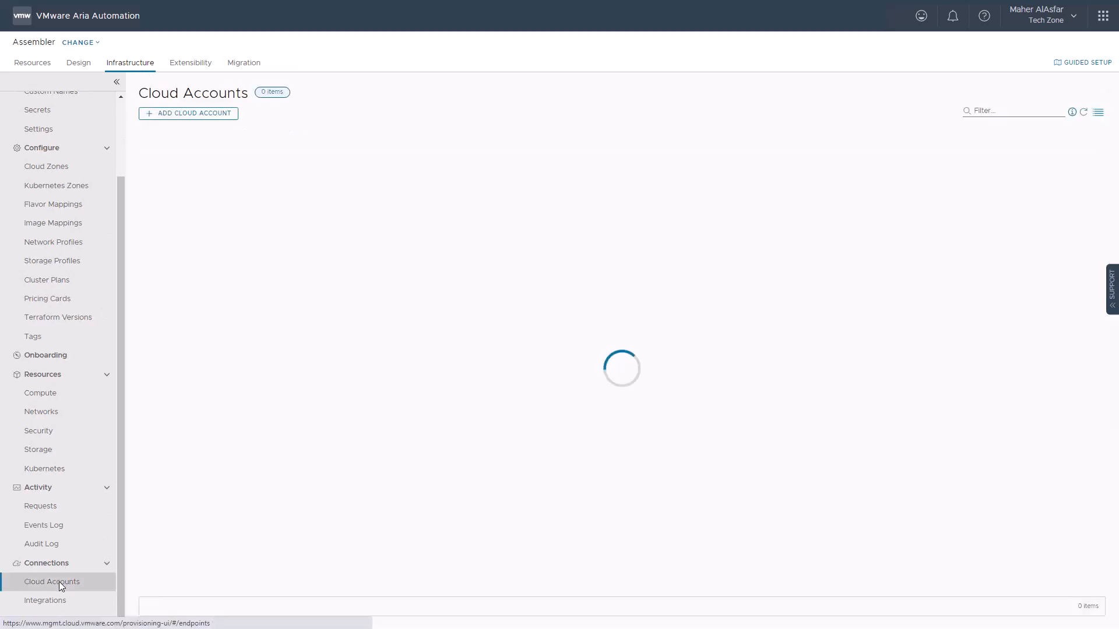
{"action": "left_click", "coordinate": [177, 113]}
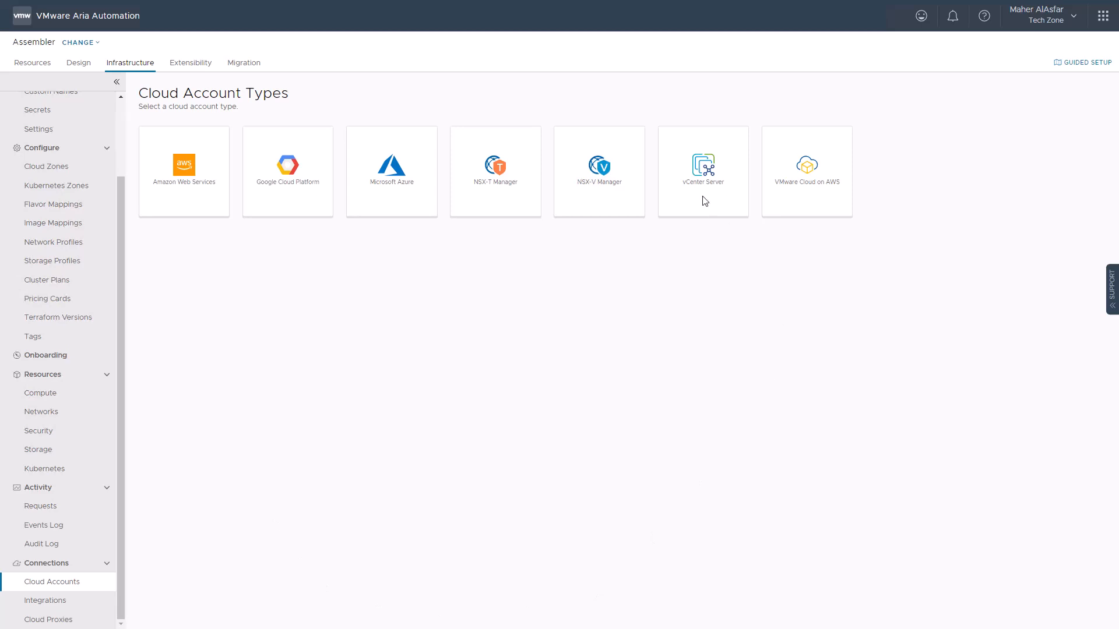
{"action": "left_click", "coordinate": [680, 210]}
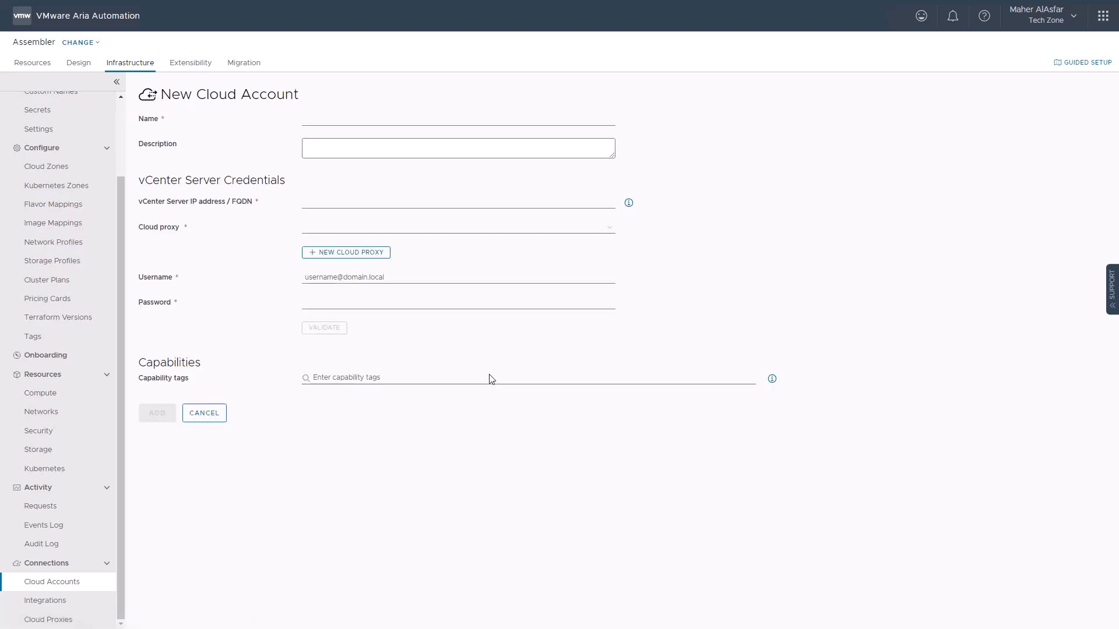
Name the account sc2vc05 with host sc2vc05.cmbu.local, using techzone-cloud-proxy
{"action": "left_click", "coordinate": [402, 118]}
{"action": "type", "text": "sc2vc05"}
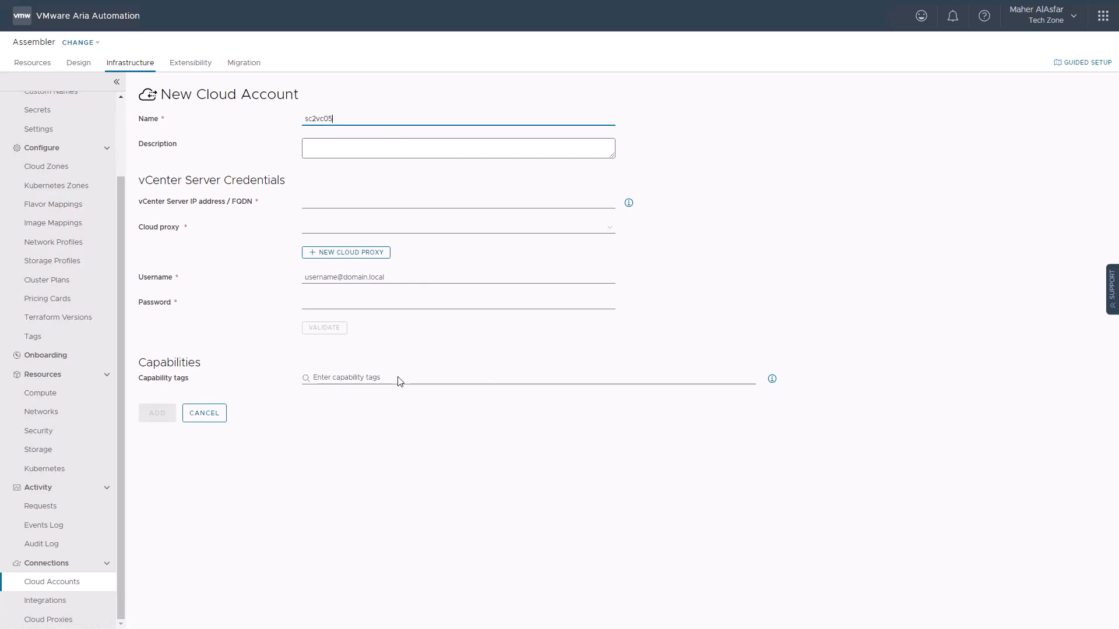
{"action": "left_click", "coordinate": [332, 202]}
{"action": "key", "text": "ctrl+v"}
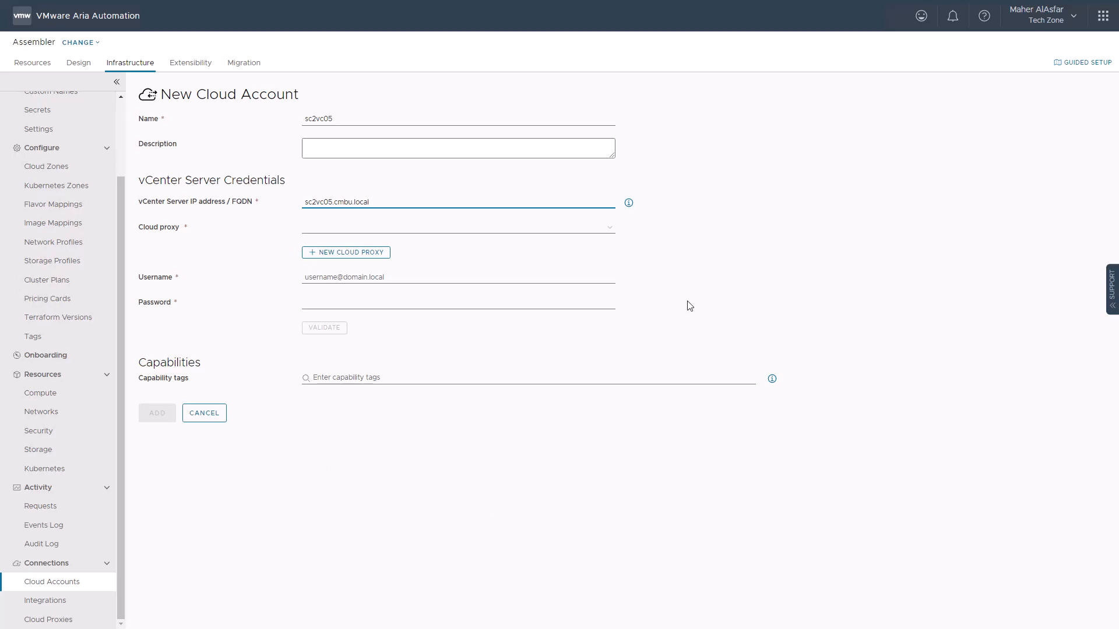
{"action": "left_click", "coordinate": [606, 234]}
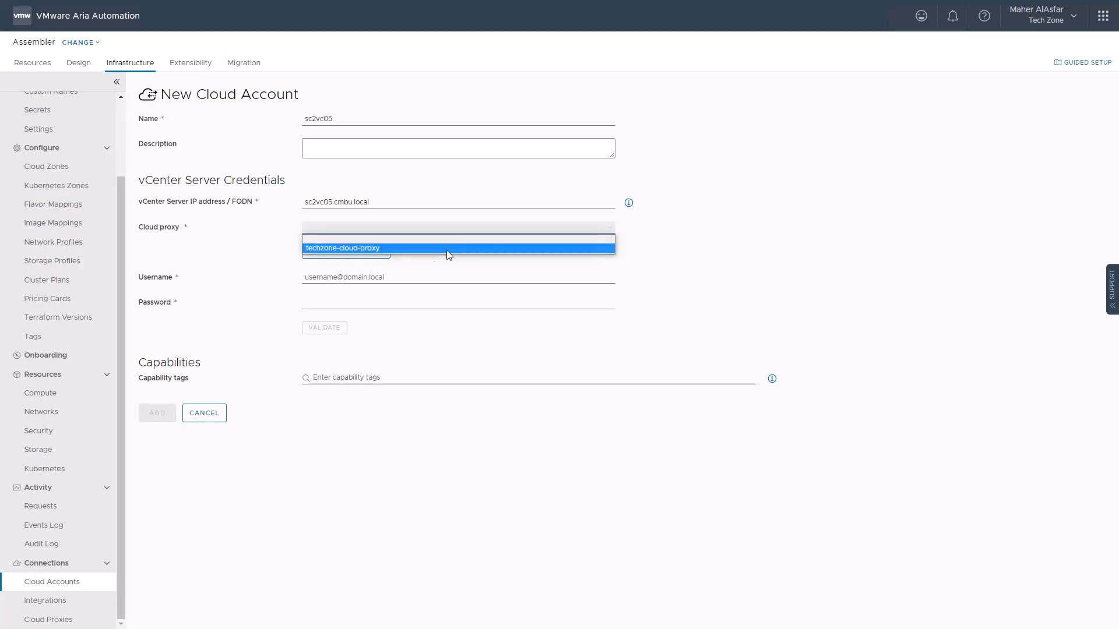
{"action": "left_click", "coordinate": [385, 247]}
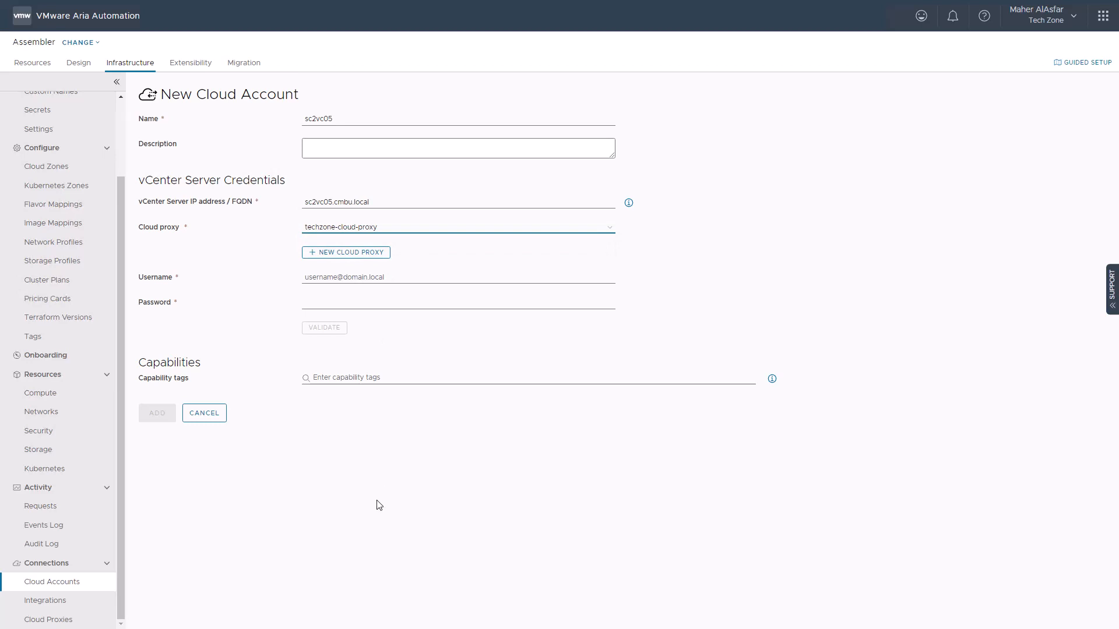
Enter the vCenter administrator username and password, then validate the credentials
{"action": "left_click", "coordinate": [361, 277]}
{"action": "key", "text": "ctrl+v"}
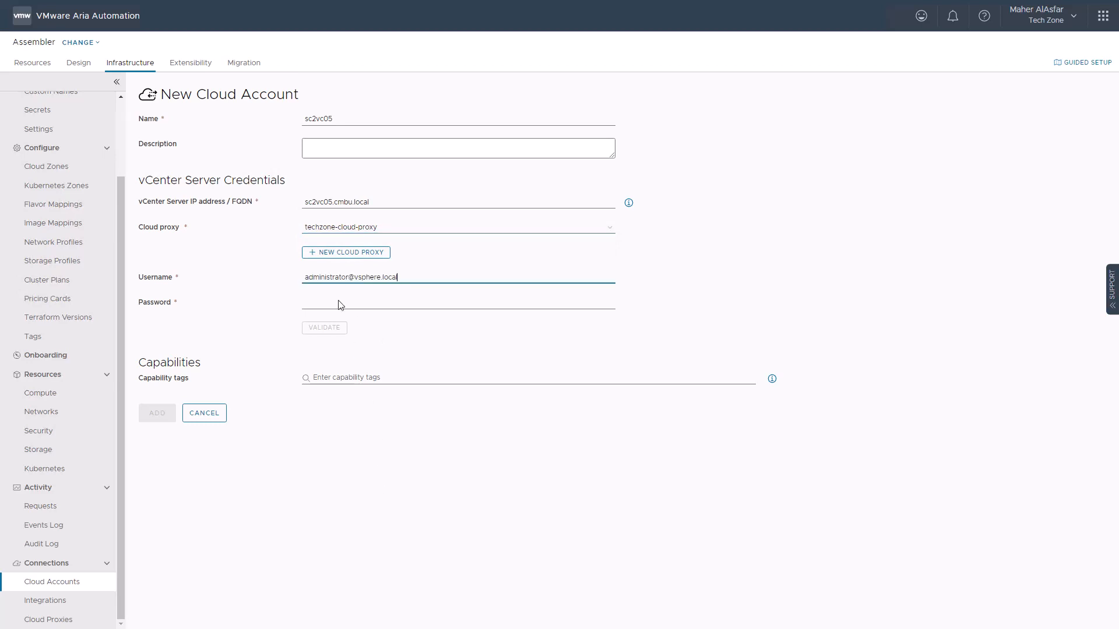
{"action": "left_click", "coordinate": [325, 303]}
{"action": "key", "text": "ctrl+v"}
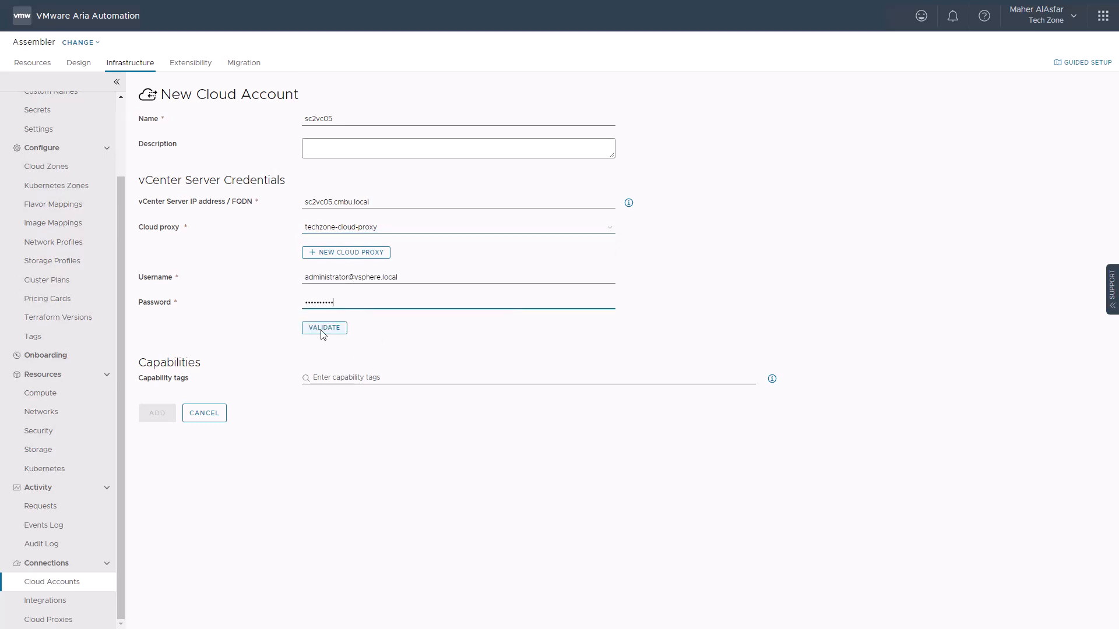
{"action": "left_click", "coordinate": [323, 329]}
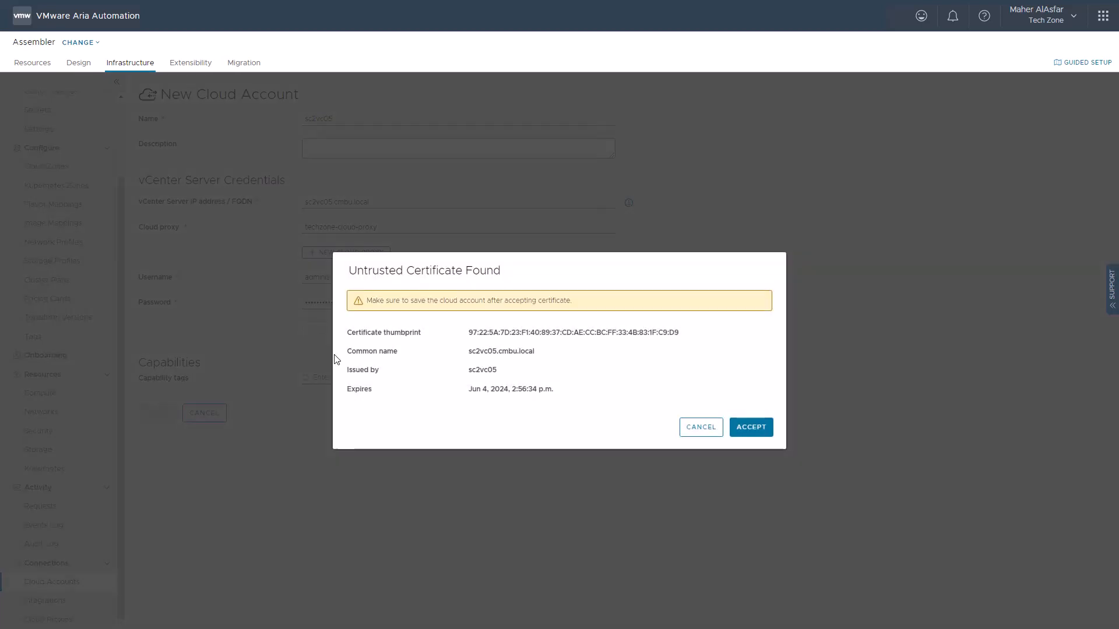
Accept the vCenter certificate, allow provisioning to wld01-dc, and add the sc2vc05 account
{"action": "left_click", "coordinate": [753, 427]}
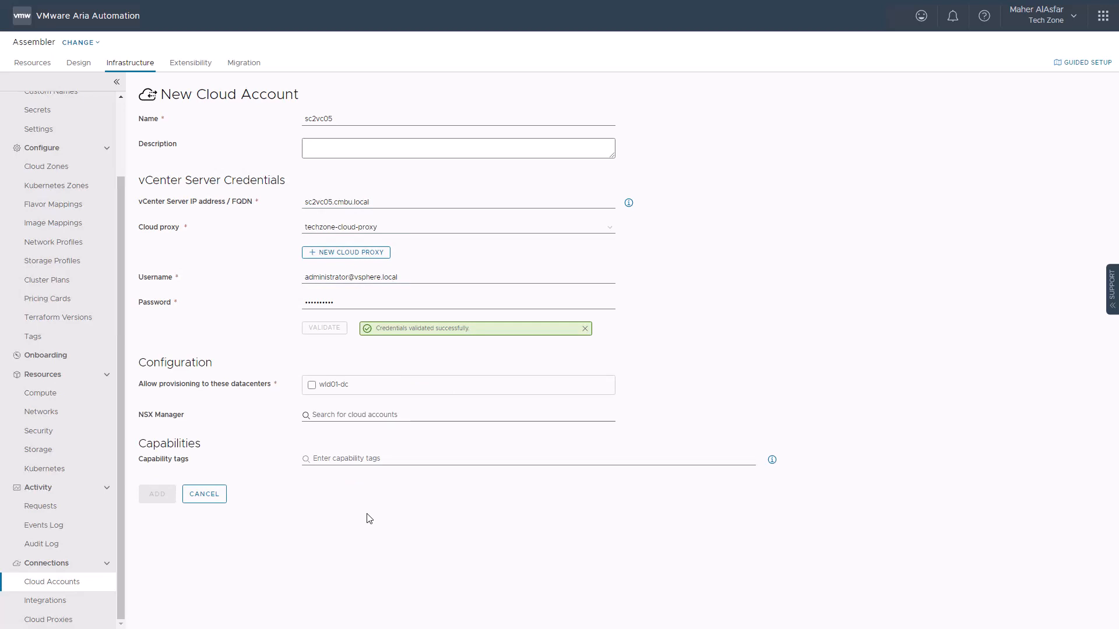
{"action": "left_click", "coordinate": [312, 386]}
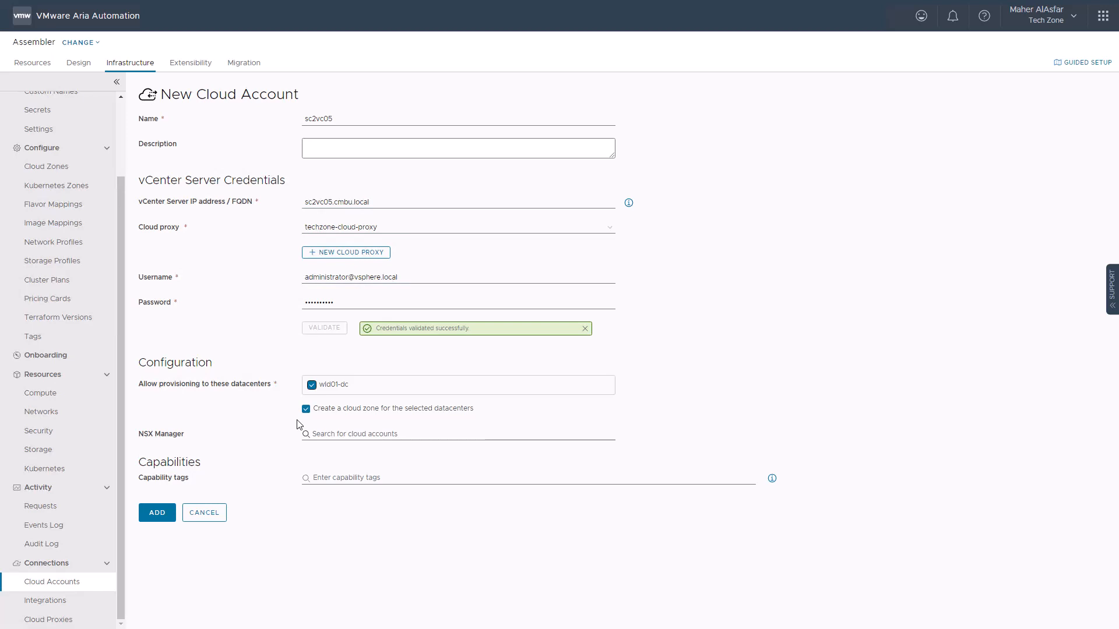
{"action": "left_click", "coordinate": [163, 514]}
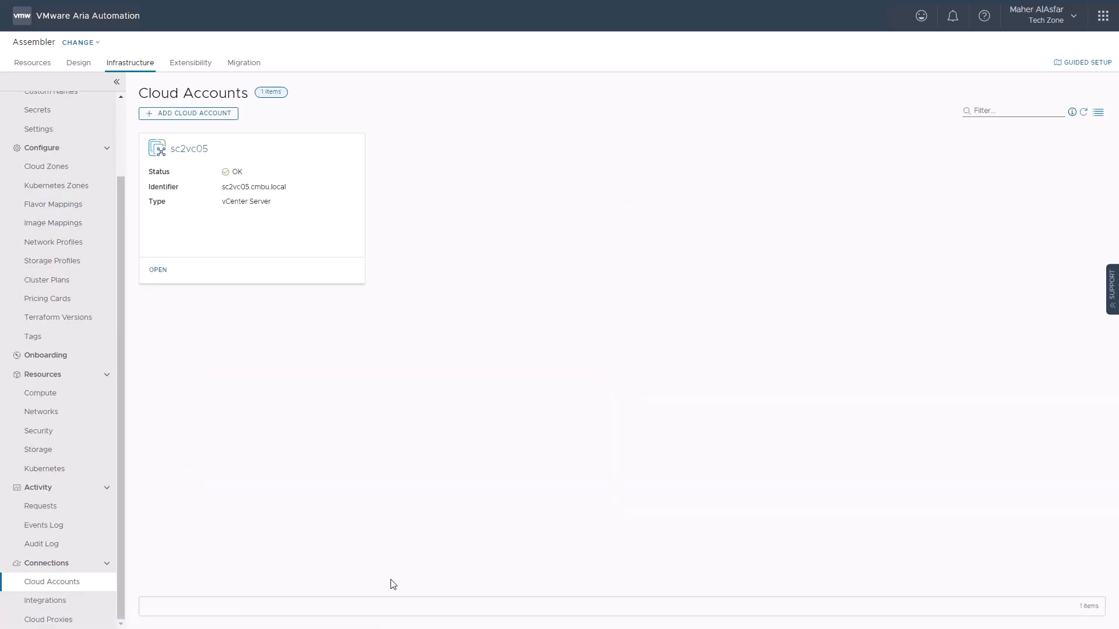
Confirm sc2vc05 finished data collection and list its six compute resources from wld01-clu01
{"action": "left_click", "coordinate": [159, 271]}
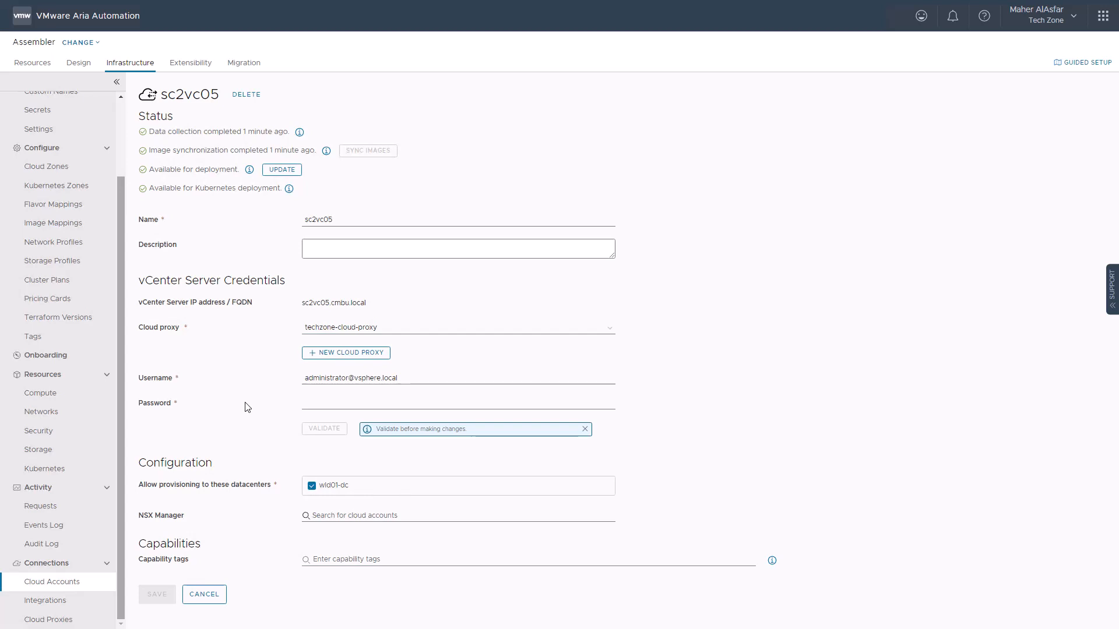
{"action": "left_click", "coordinate": [73, 394]}
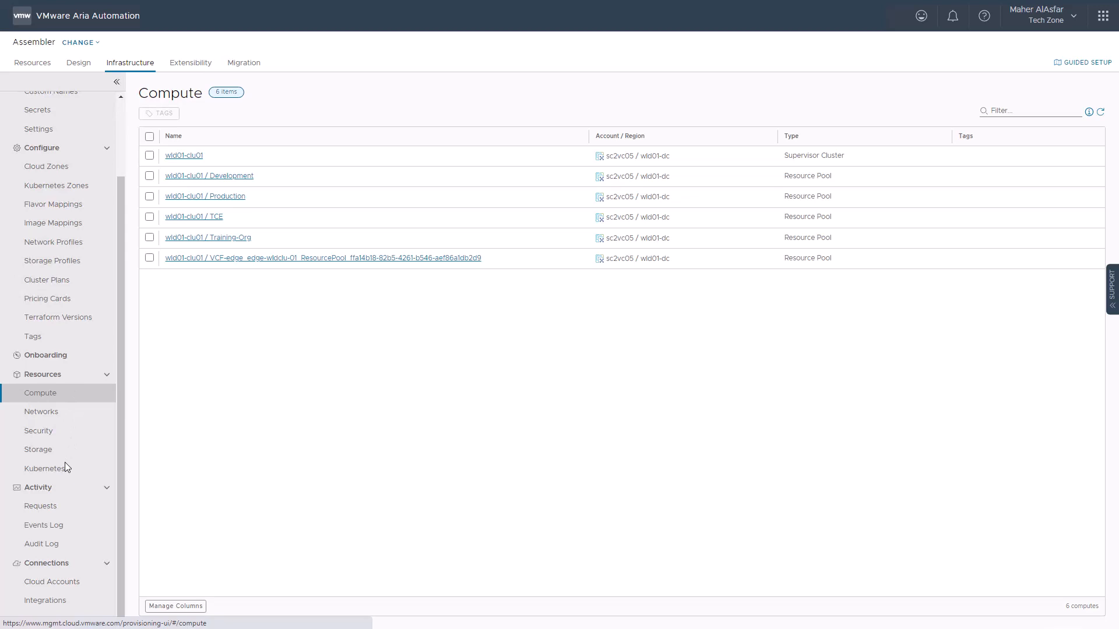
Show the All Resources page under the Resources tab
{"action": "left_click", "coordinate": [37, 65]}
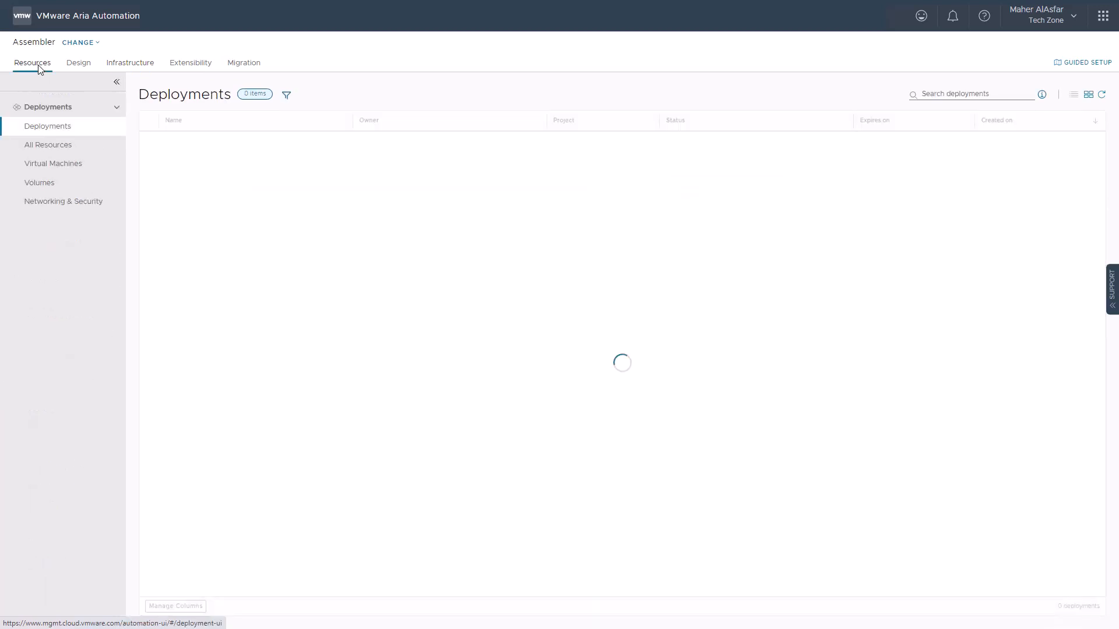
{"action": "left_click", "coordinate": [40, 144]}
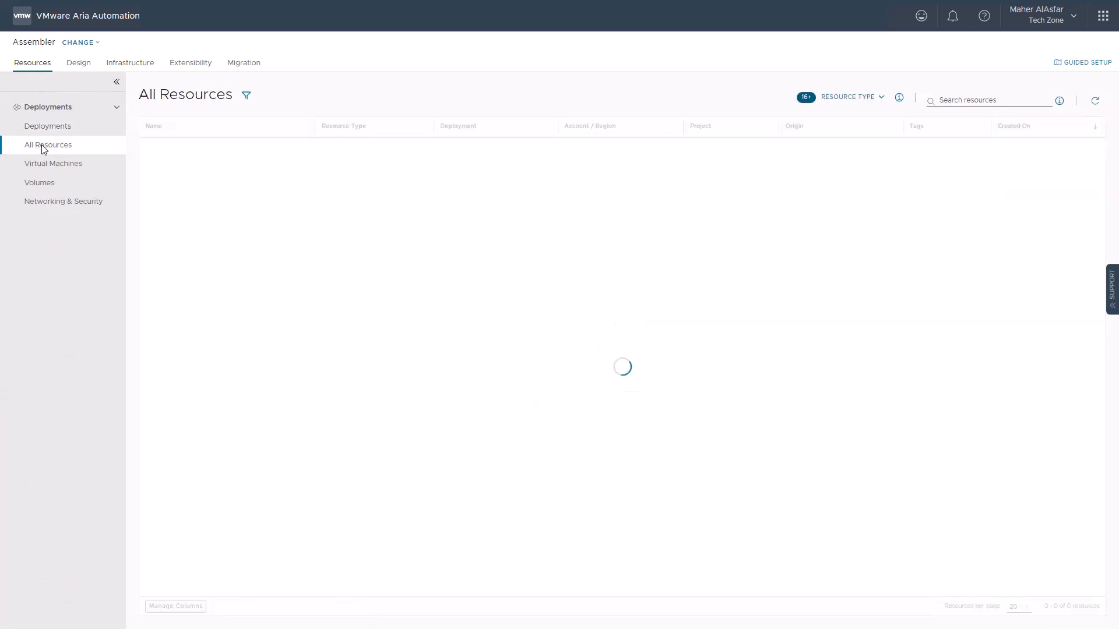